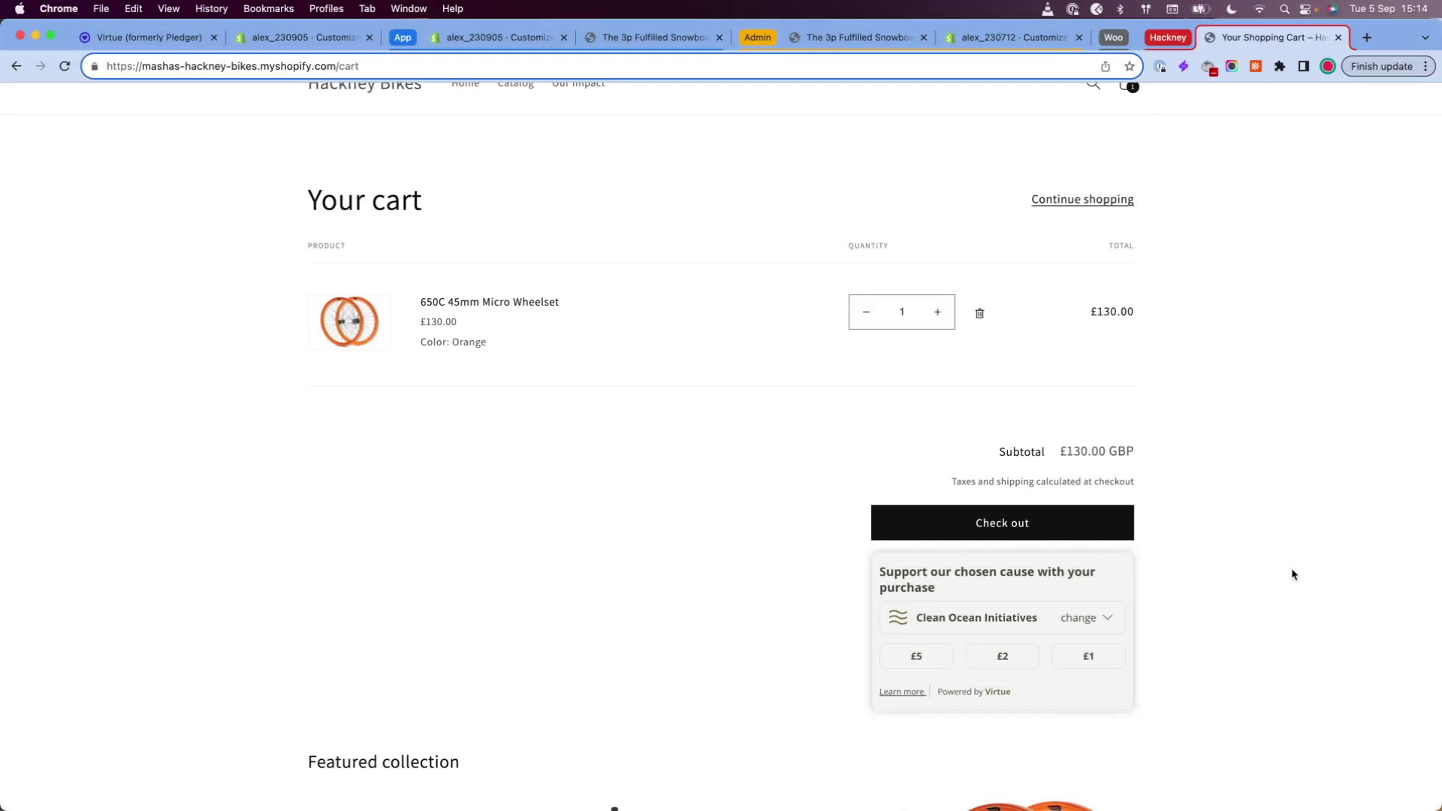
- Set the cart widget's cause to British-Ukrainian Aid for a £1 donation, then switch to Virtue
left_click(1101, 625)
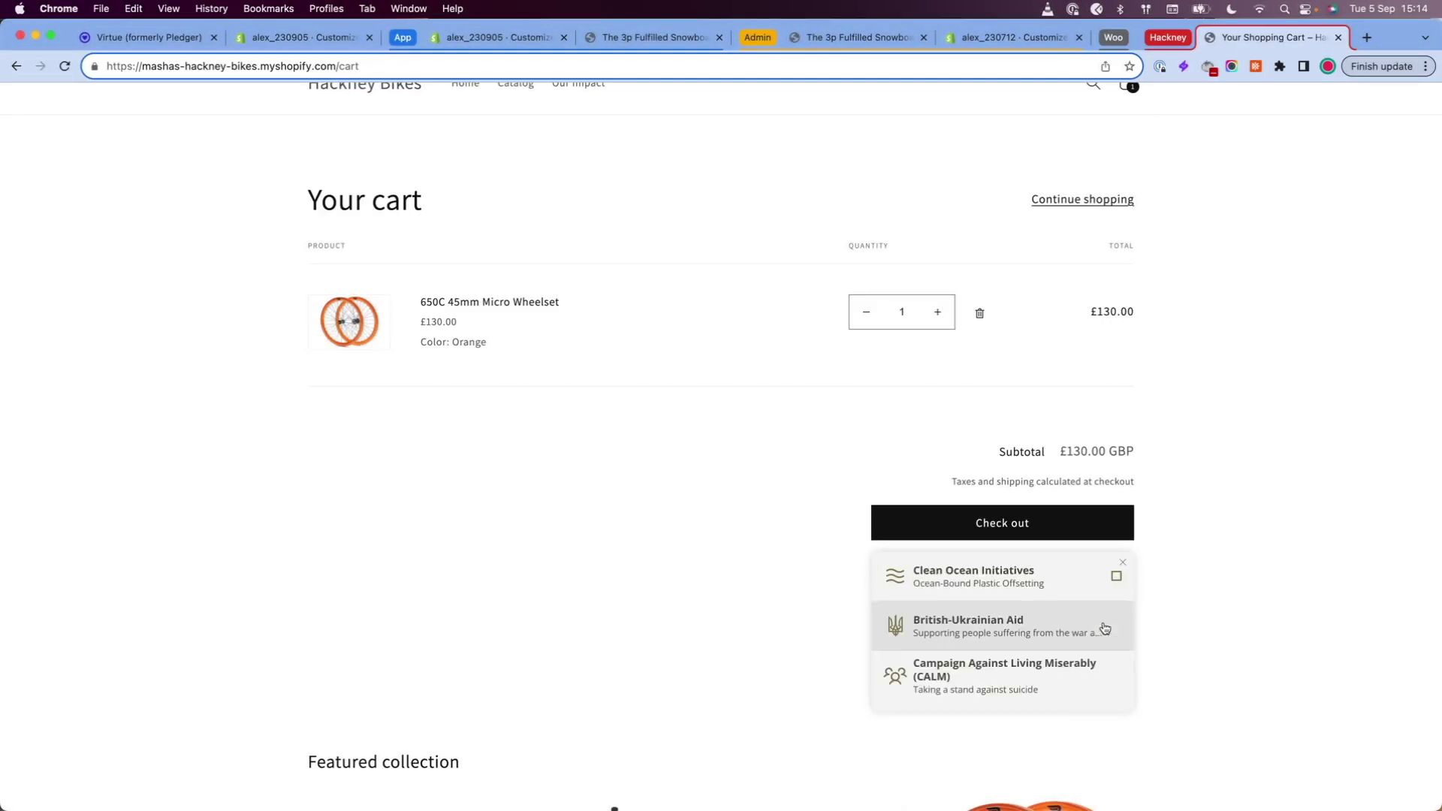
left_click(954, 638)
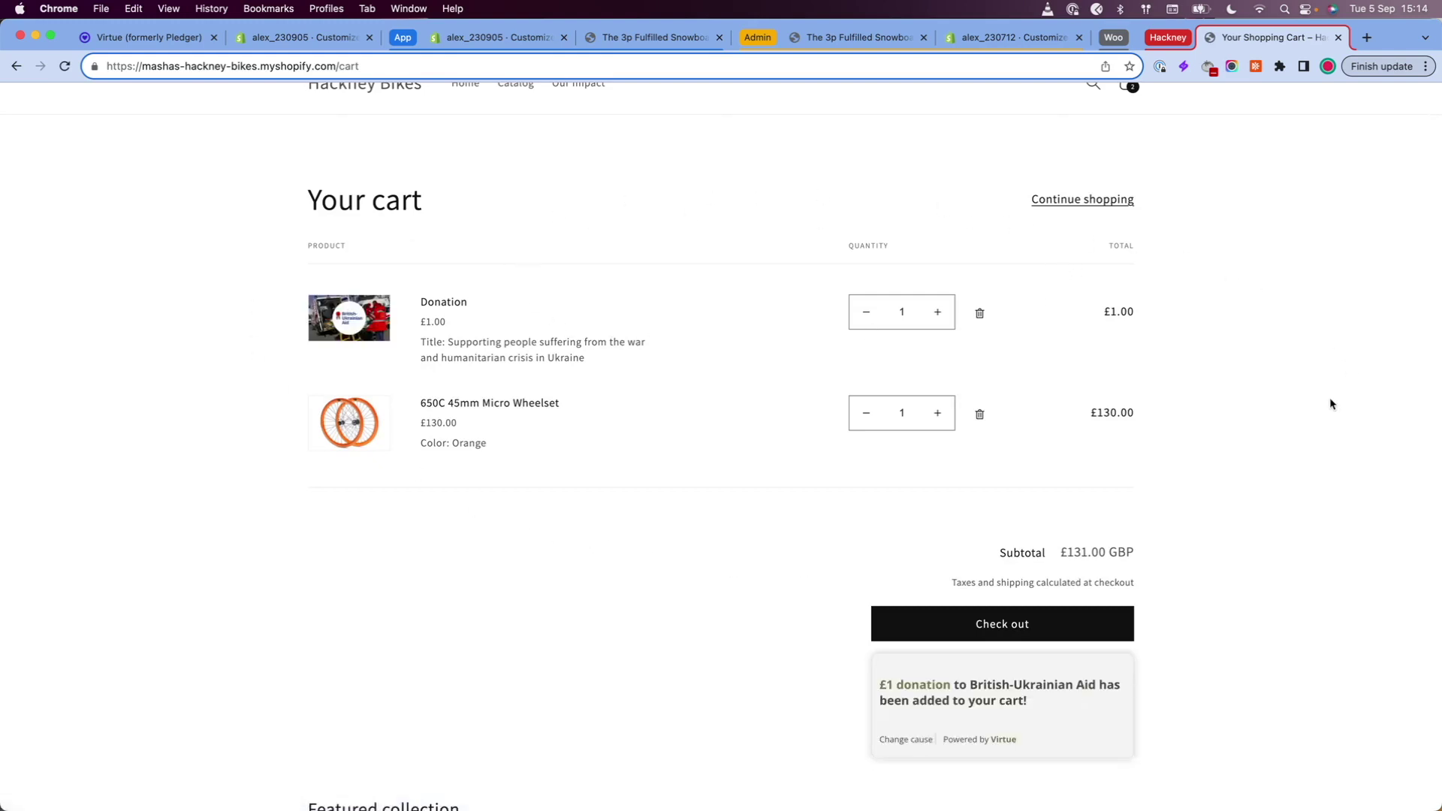
scroll(1329, 404, "down", 1)
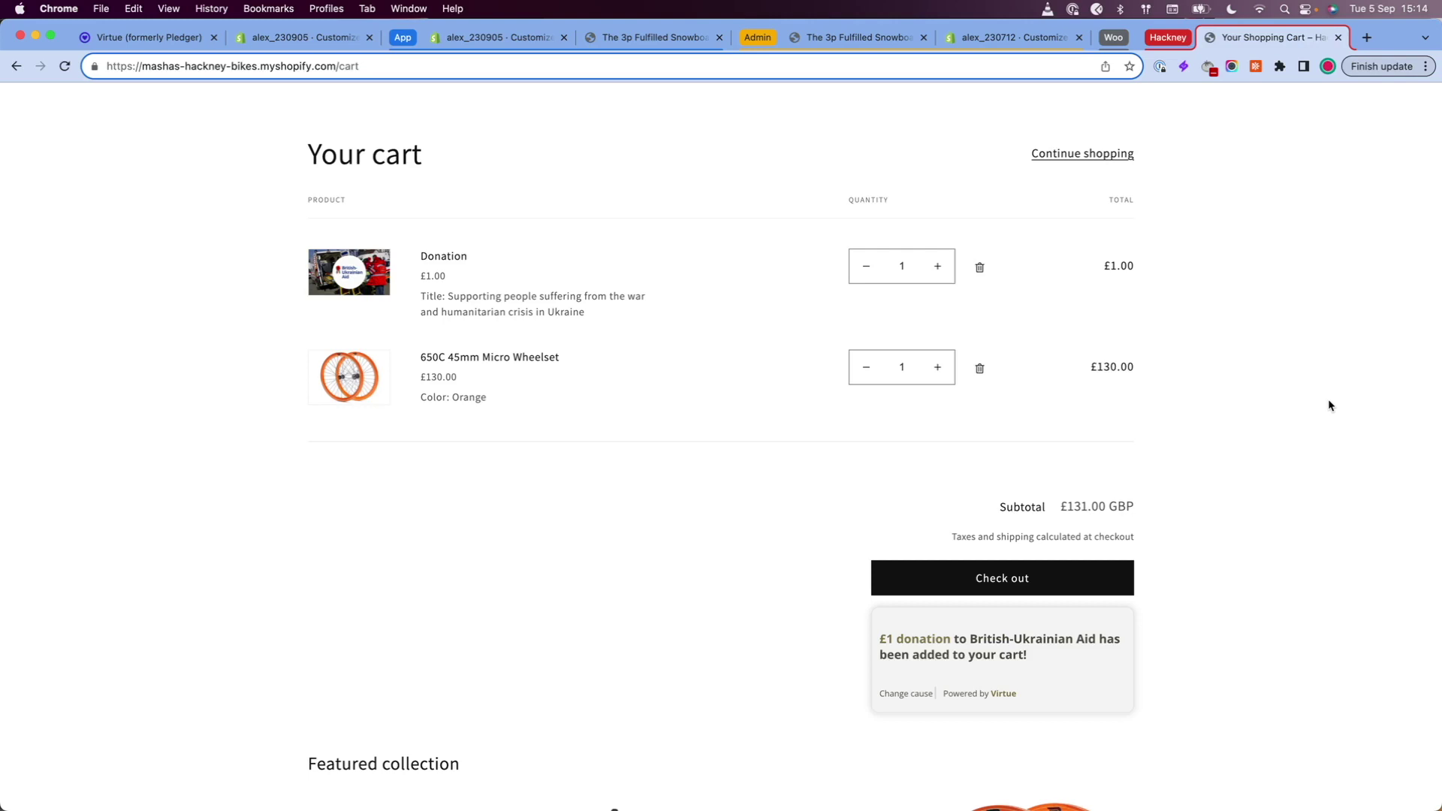
key("super+1")
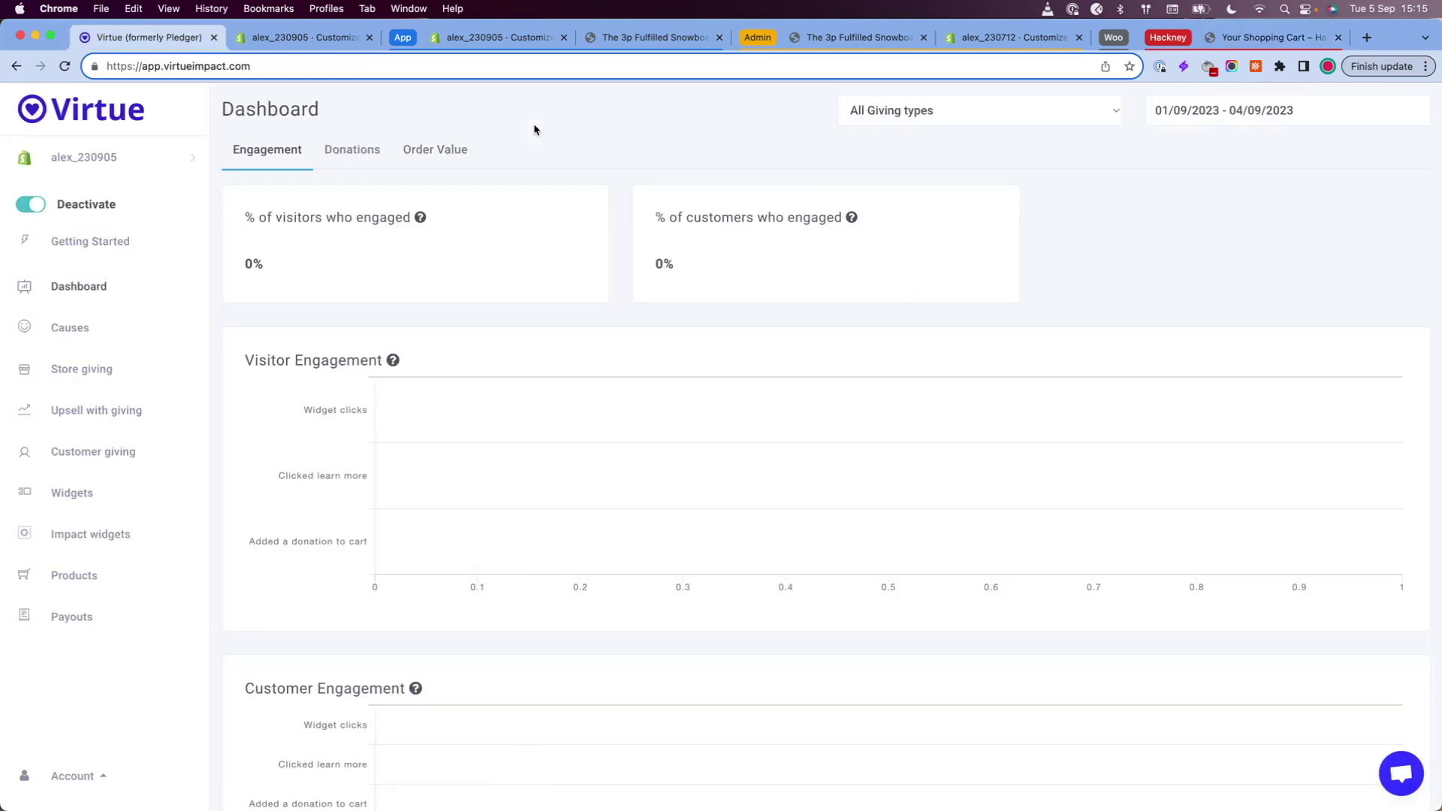
- Go from Virtue's Widgets settings to the Customer giving page
left_click(75, 497)
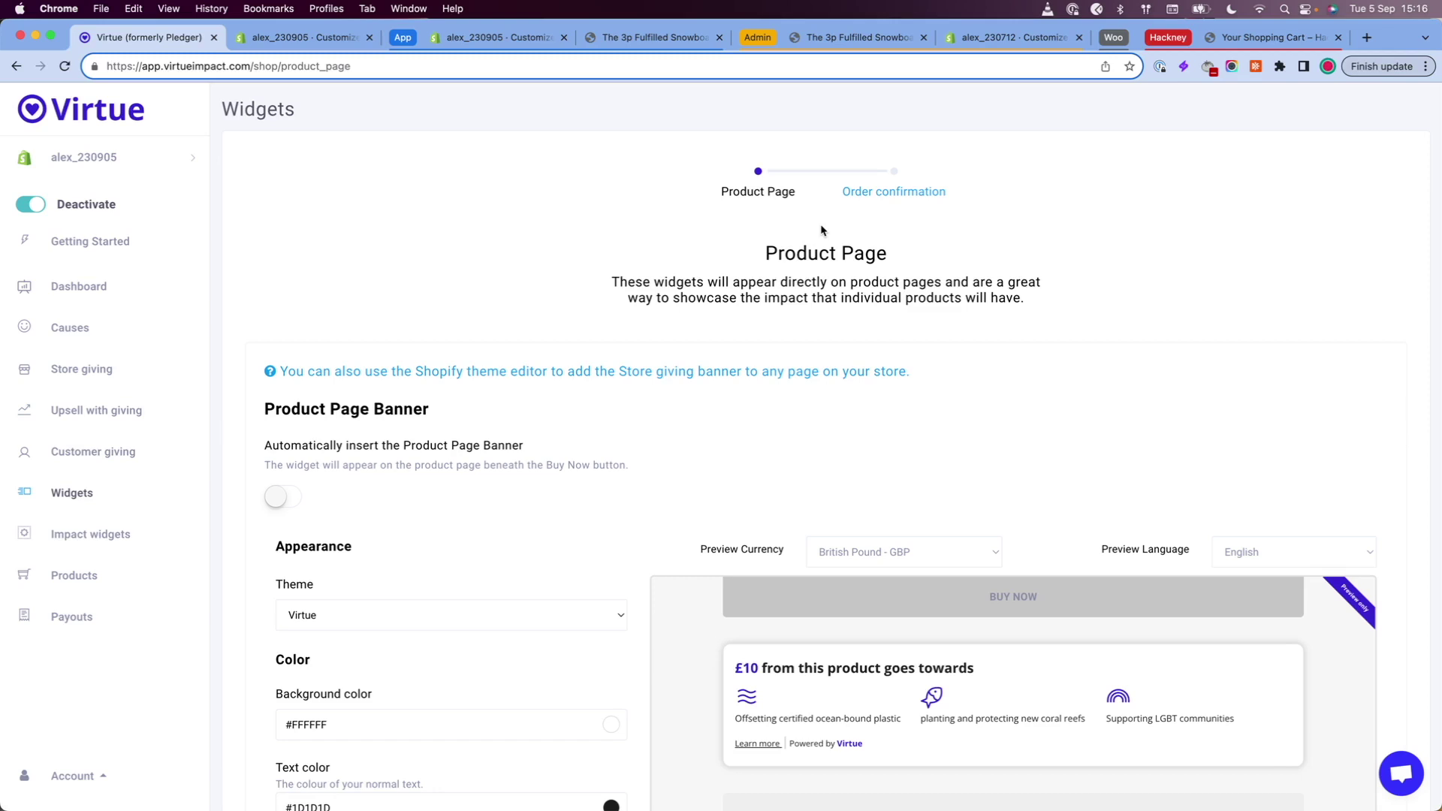
left_click(71, 459)
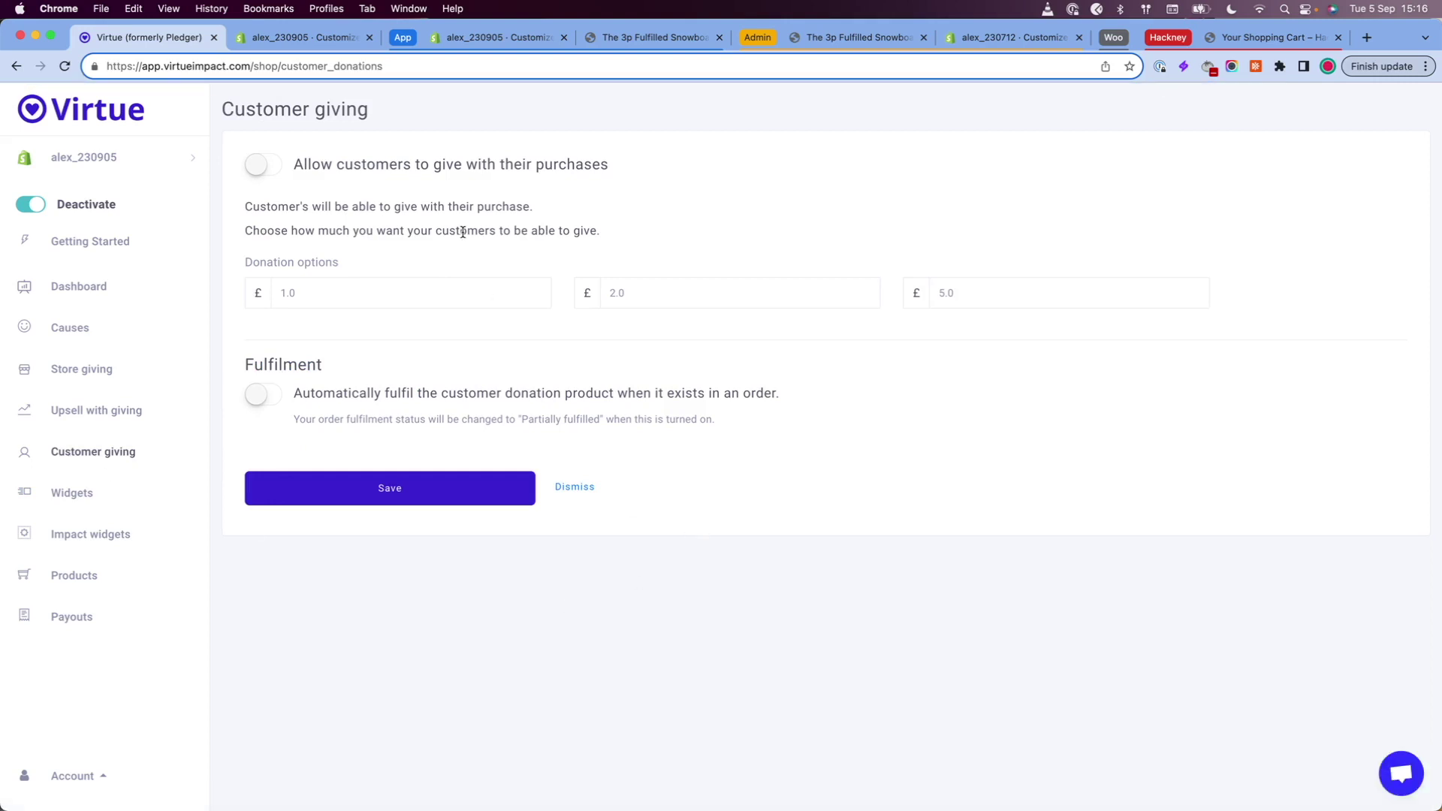
- Switch on 'Allow customers to give with their purchases' and save the shop settings
left_click(270, 171)
left_click(376, 498)
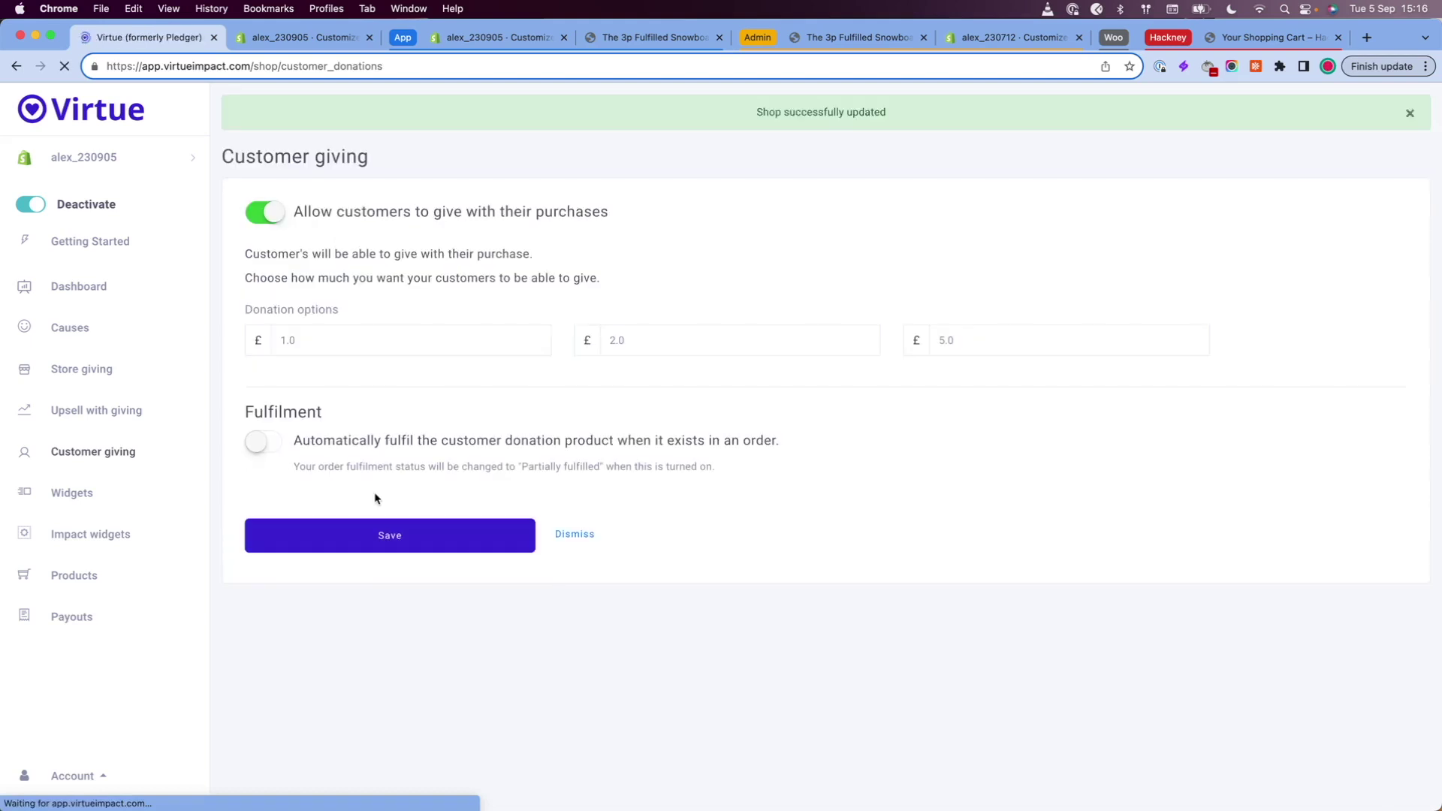
- Under Widgets > Cart Page, switch on automatic Customer giving widget insertion and save
left_click(73, 494)
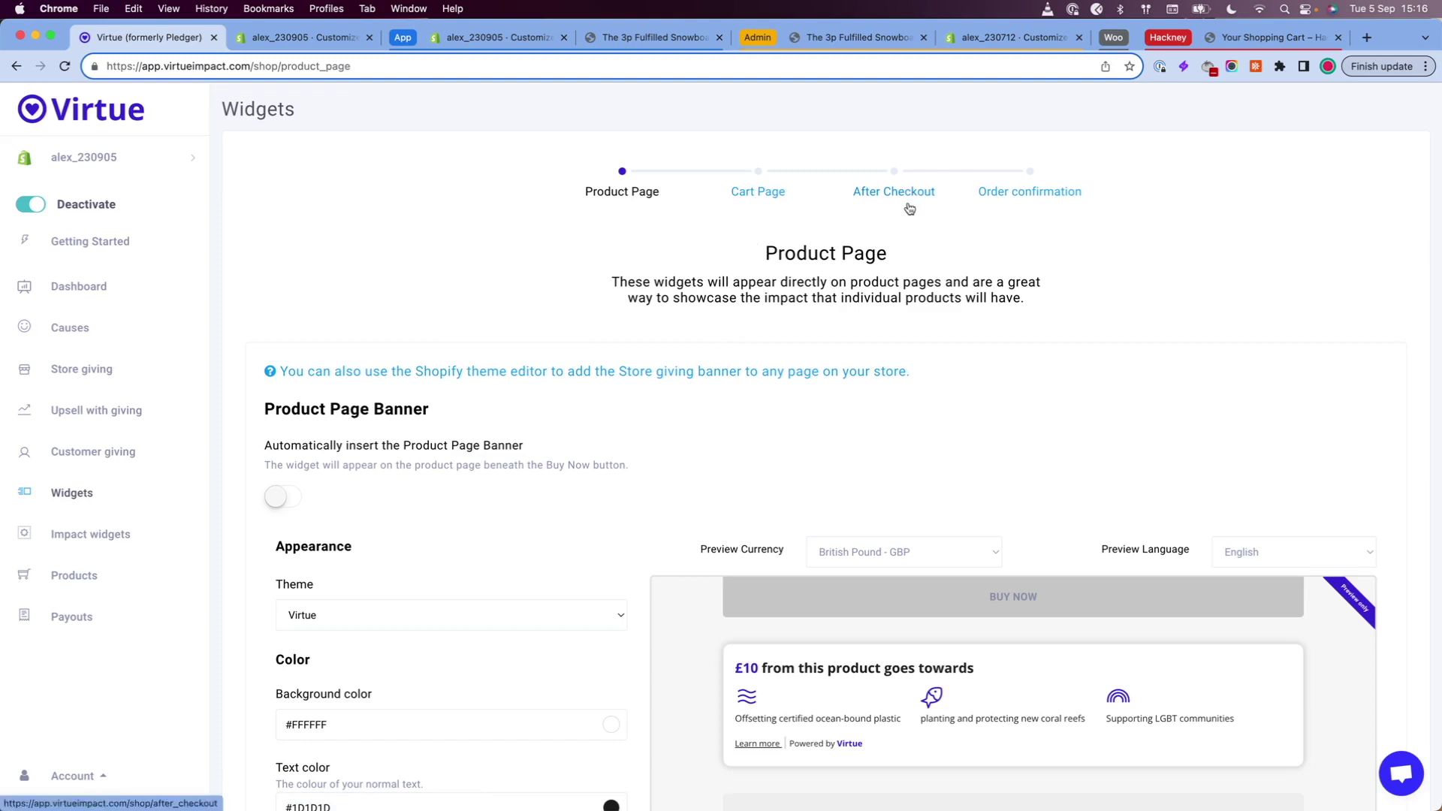
left_click(747, 193)
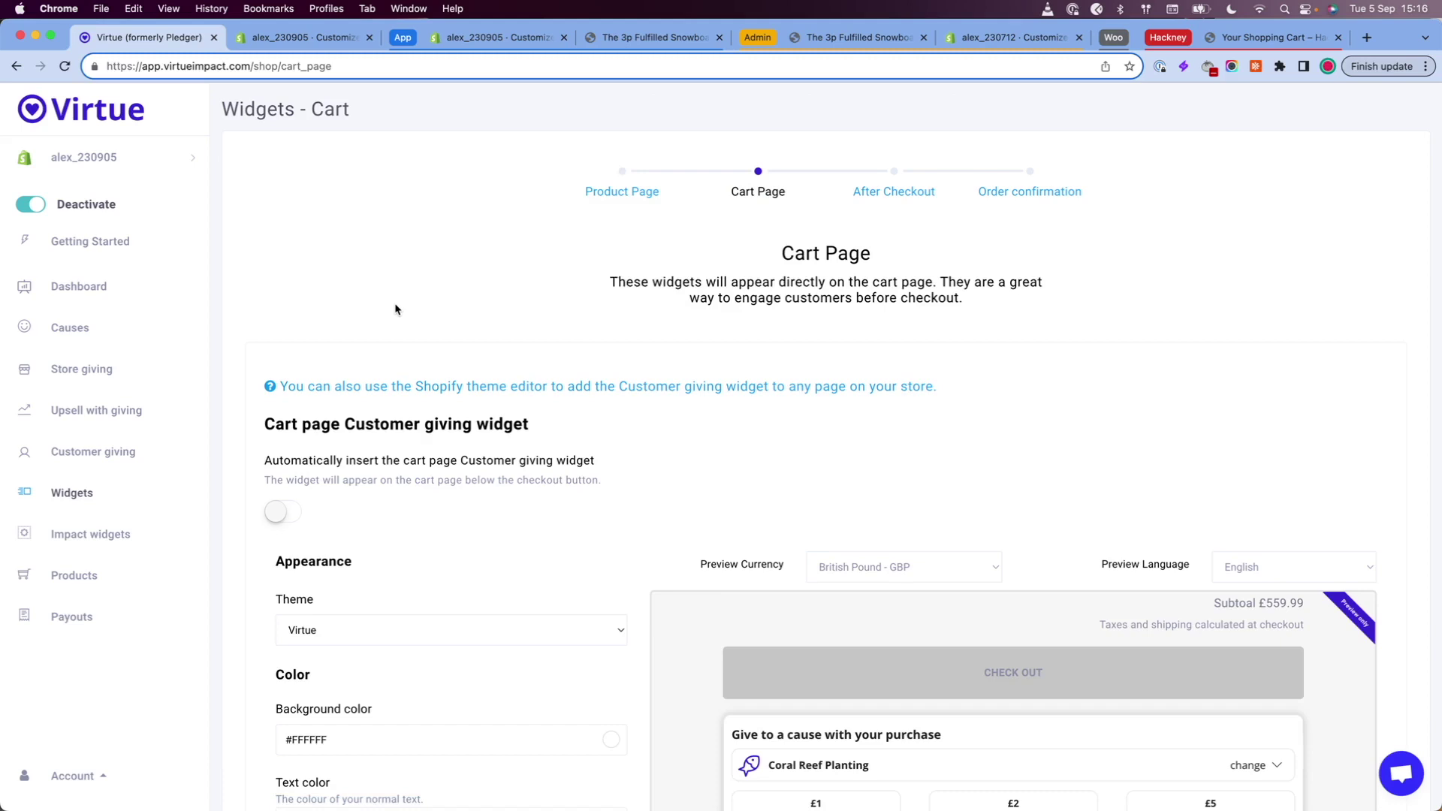
scroll(439, 305, "down", 5)
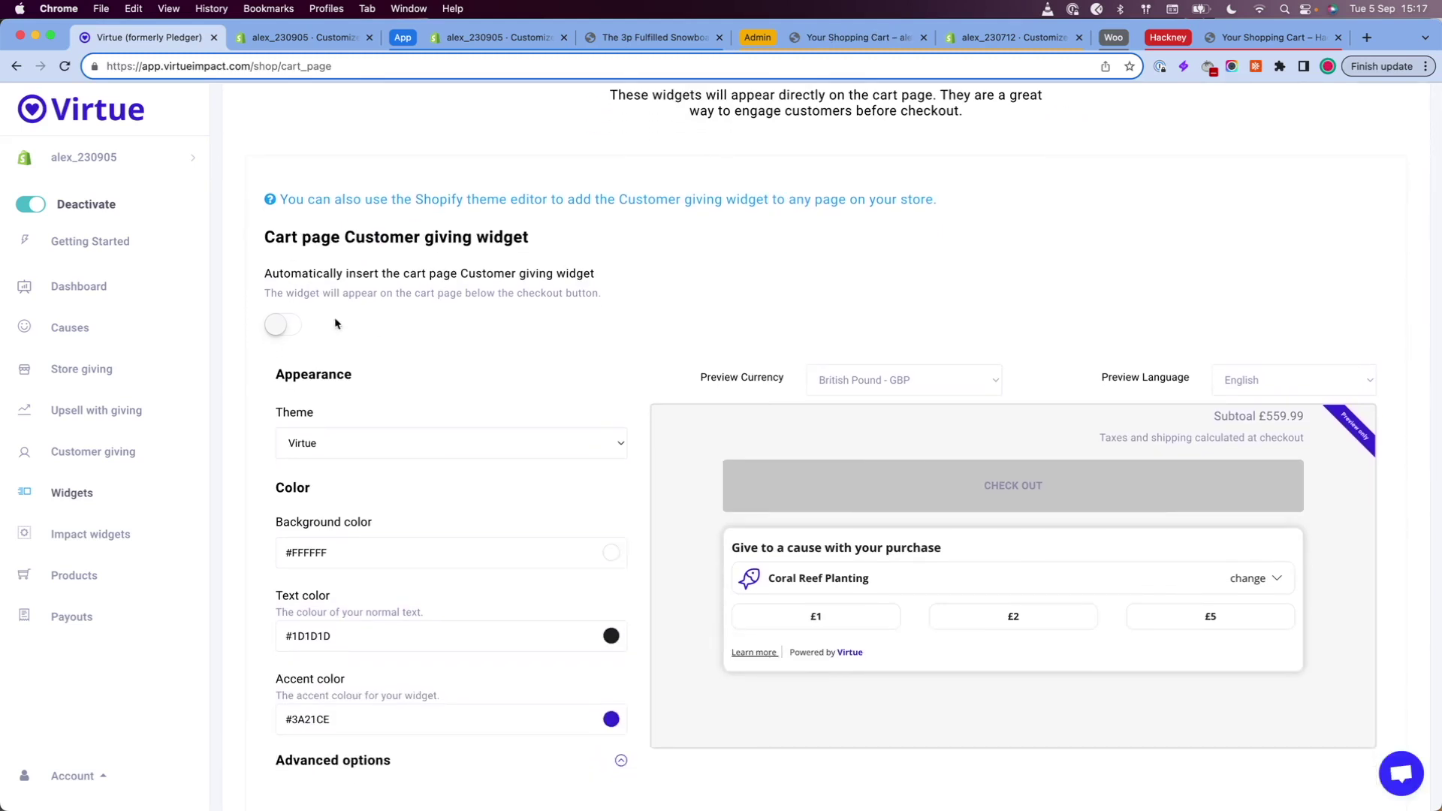
left_click(284, 326)
scroll(524, 342, "down", 4)
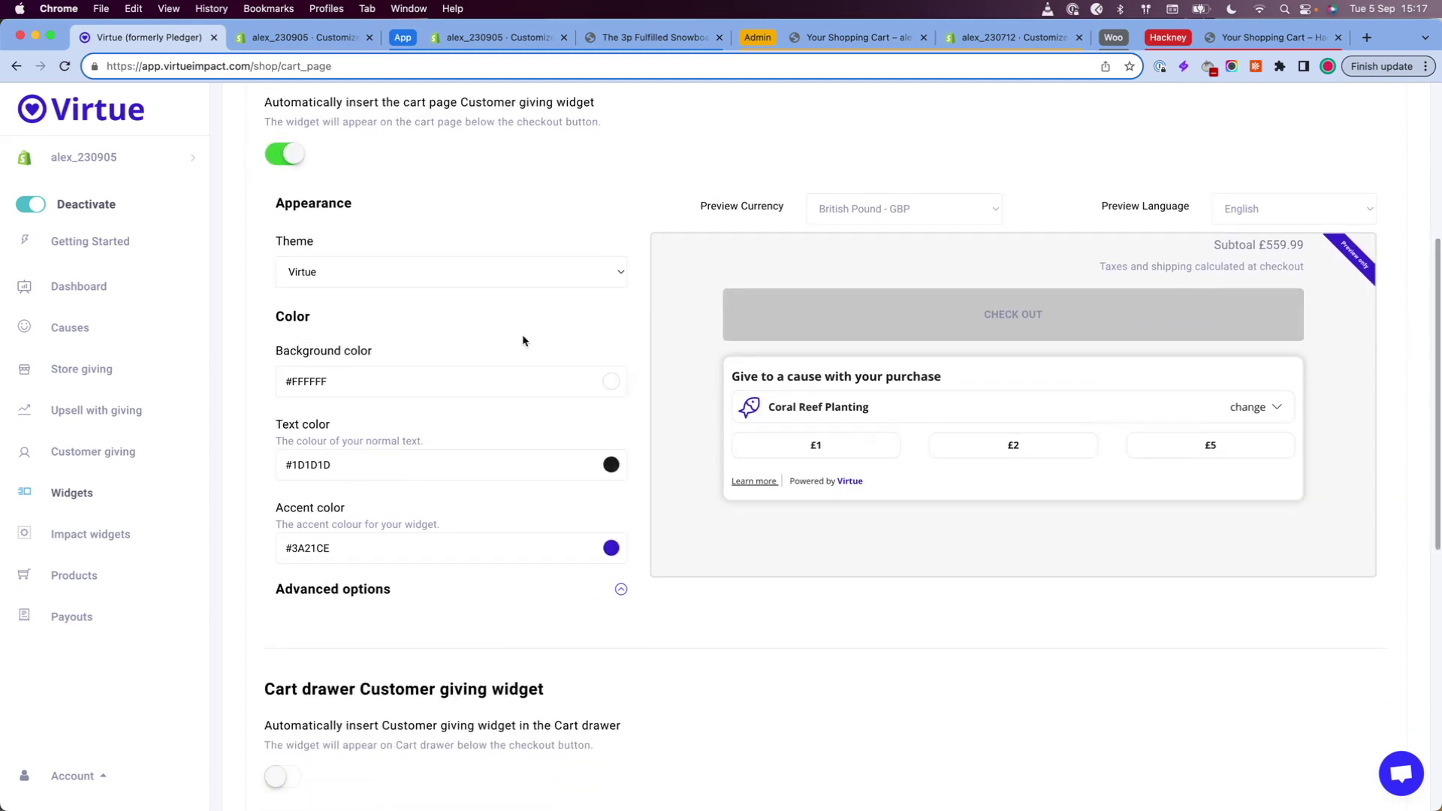
scroll(524, 341, "down", 12)
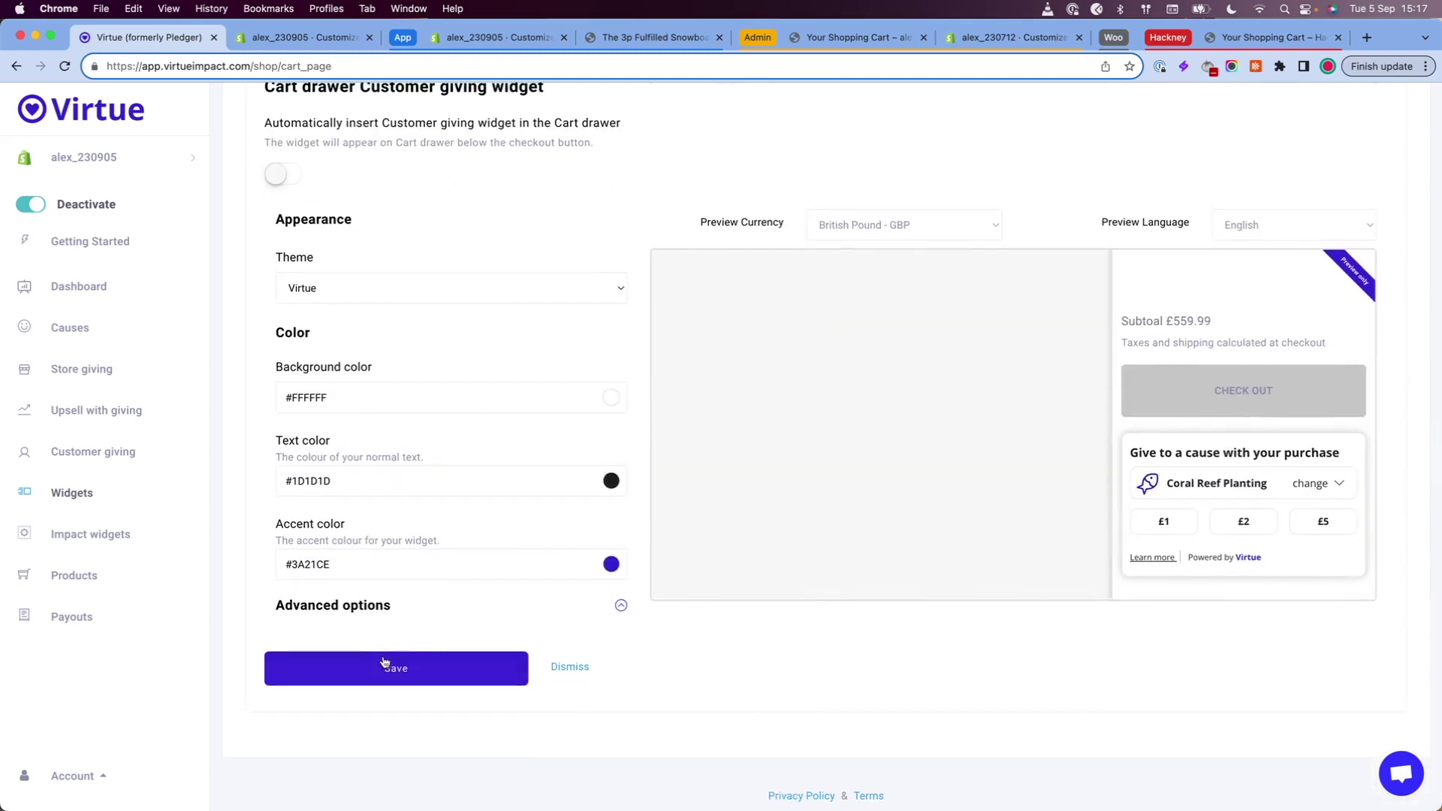
left_click(323, 674)
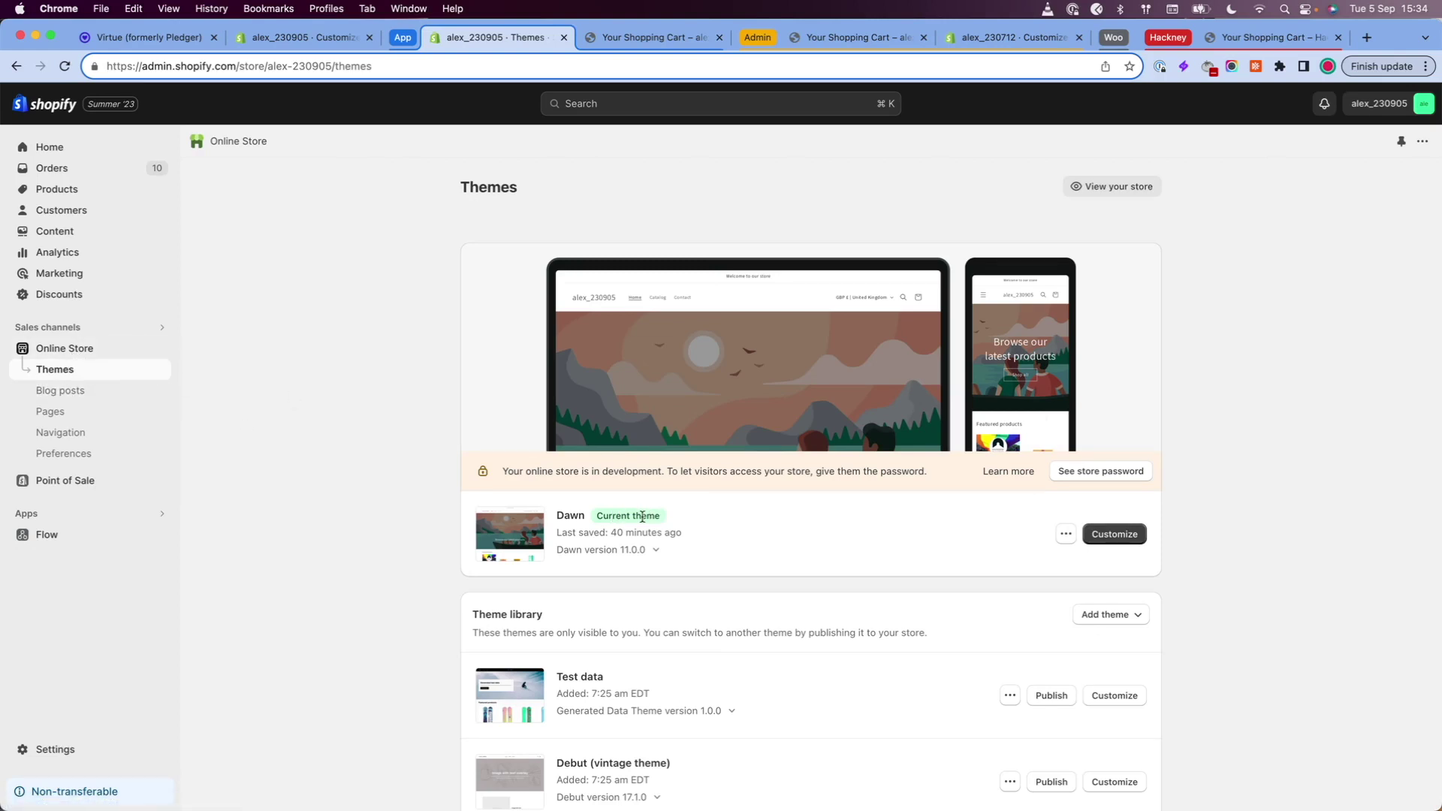
- Open the current Dawn theme in the theme editor
left_click(1109, 534)
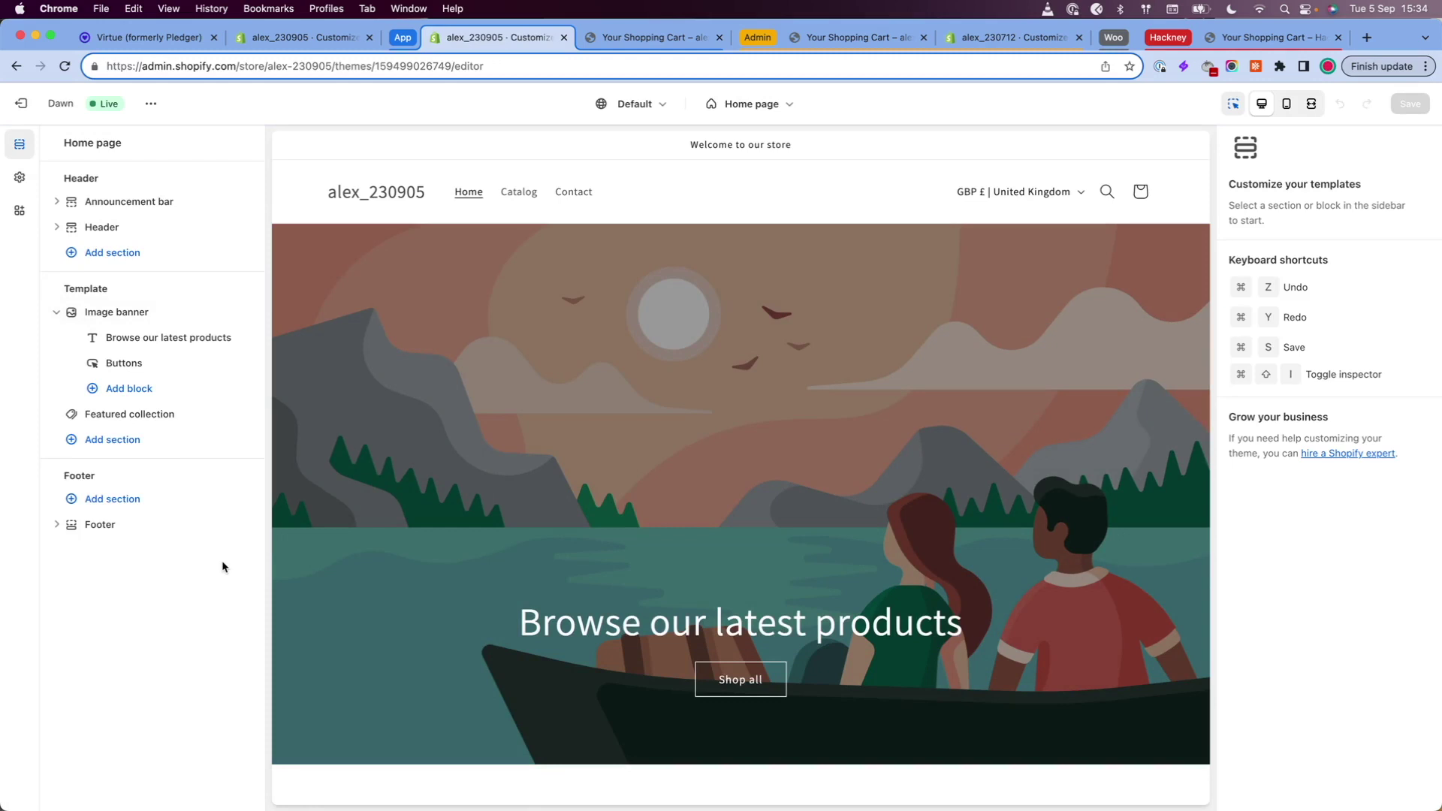
- Add a new section to the Dawn home page template
left_click(89, 443)
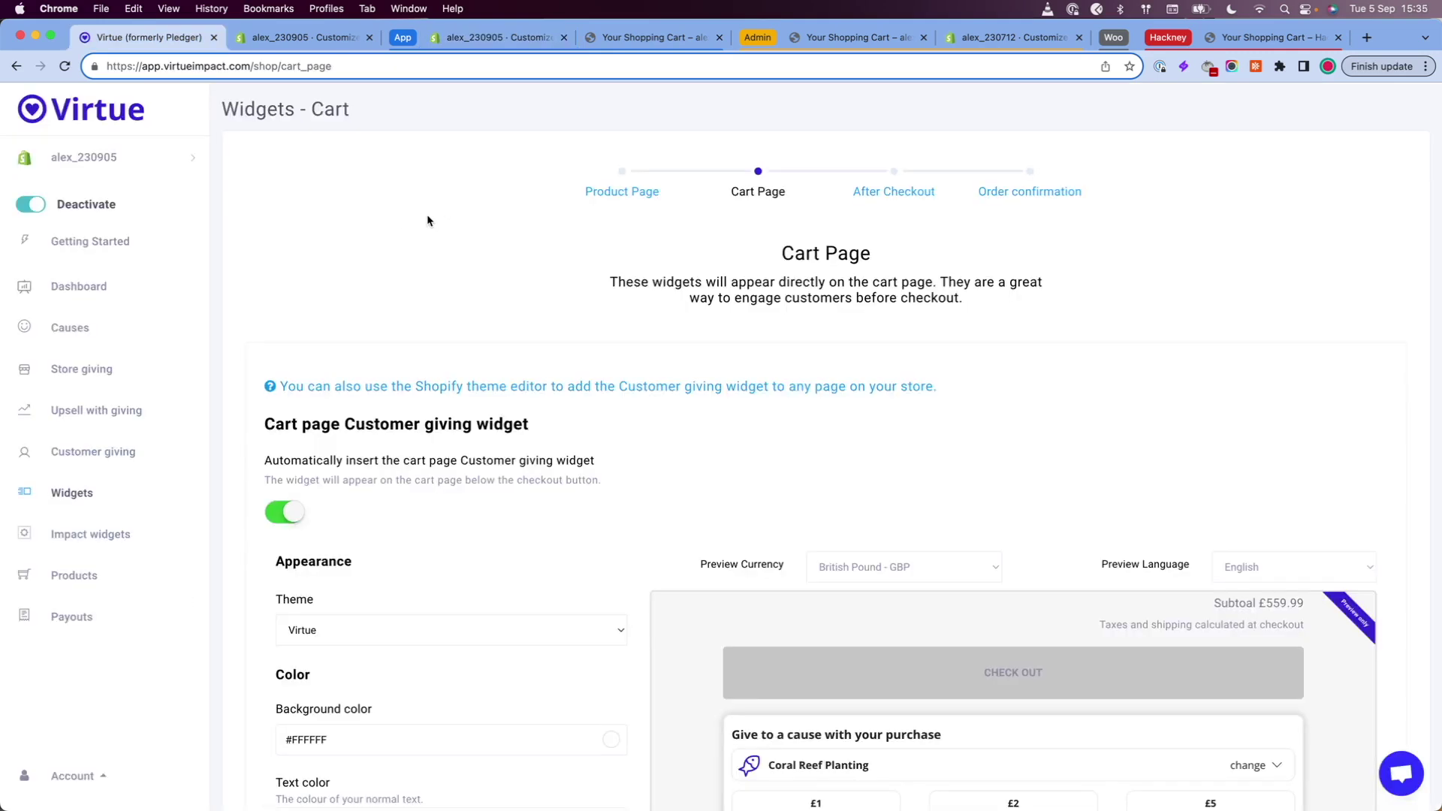
- Switch off the automatic cart page Customer giving widget in Virtue and save
left_click(285, 512)
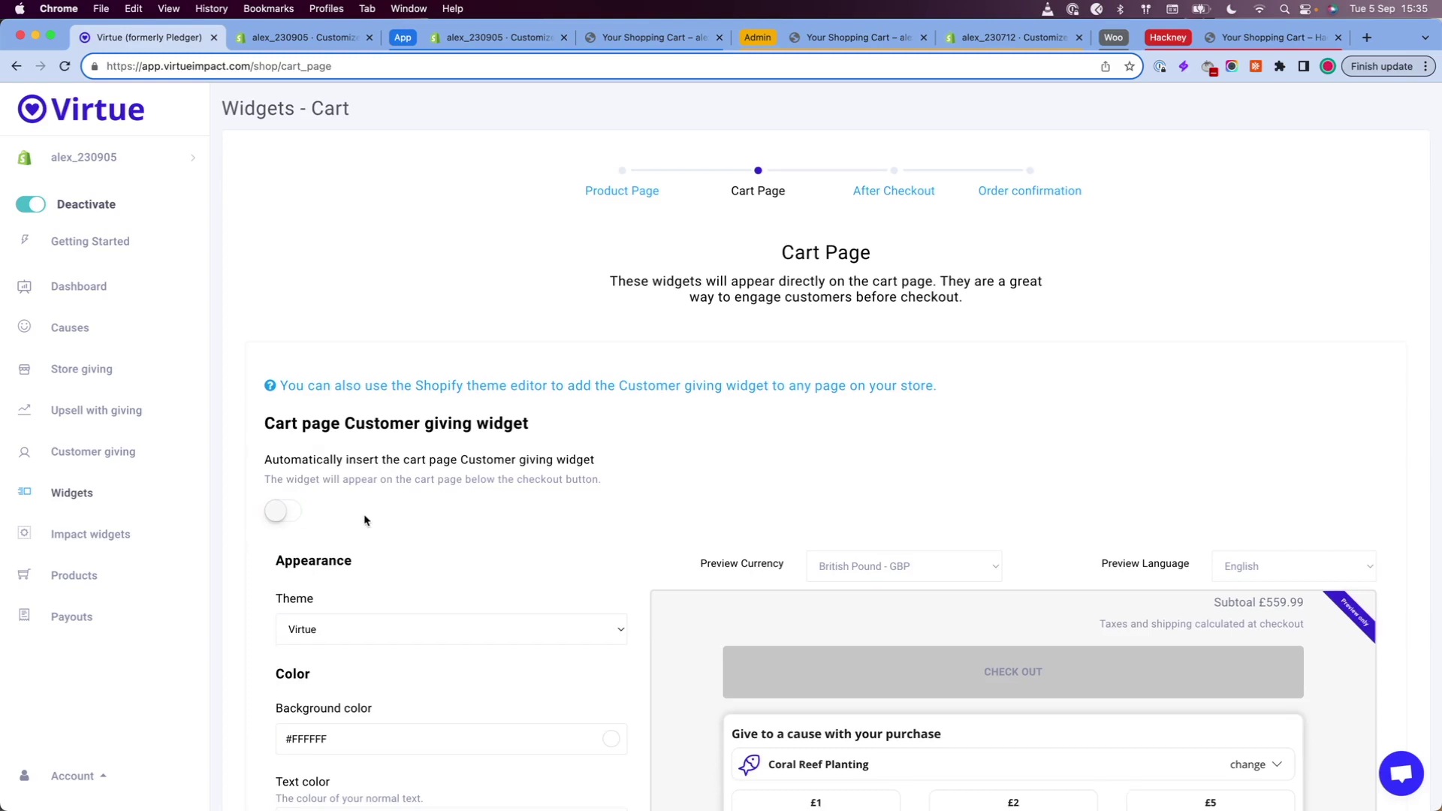
scroll(366, 520, "down", 15)
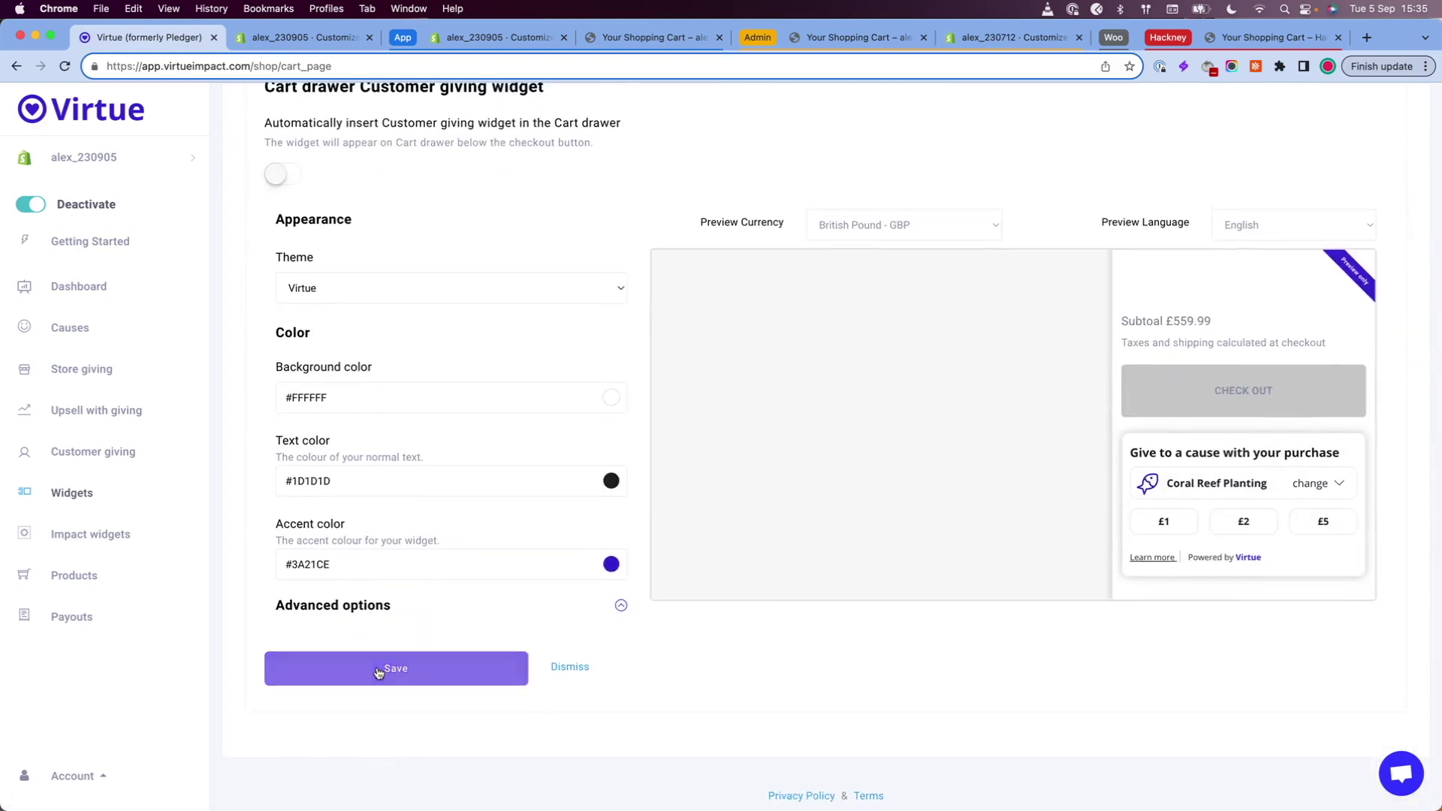
left_click(379, 672)
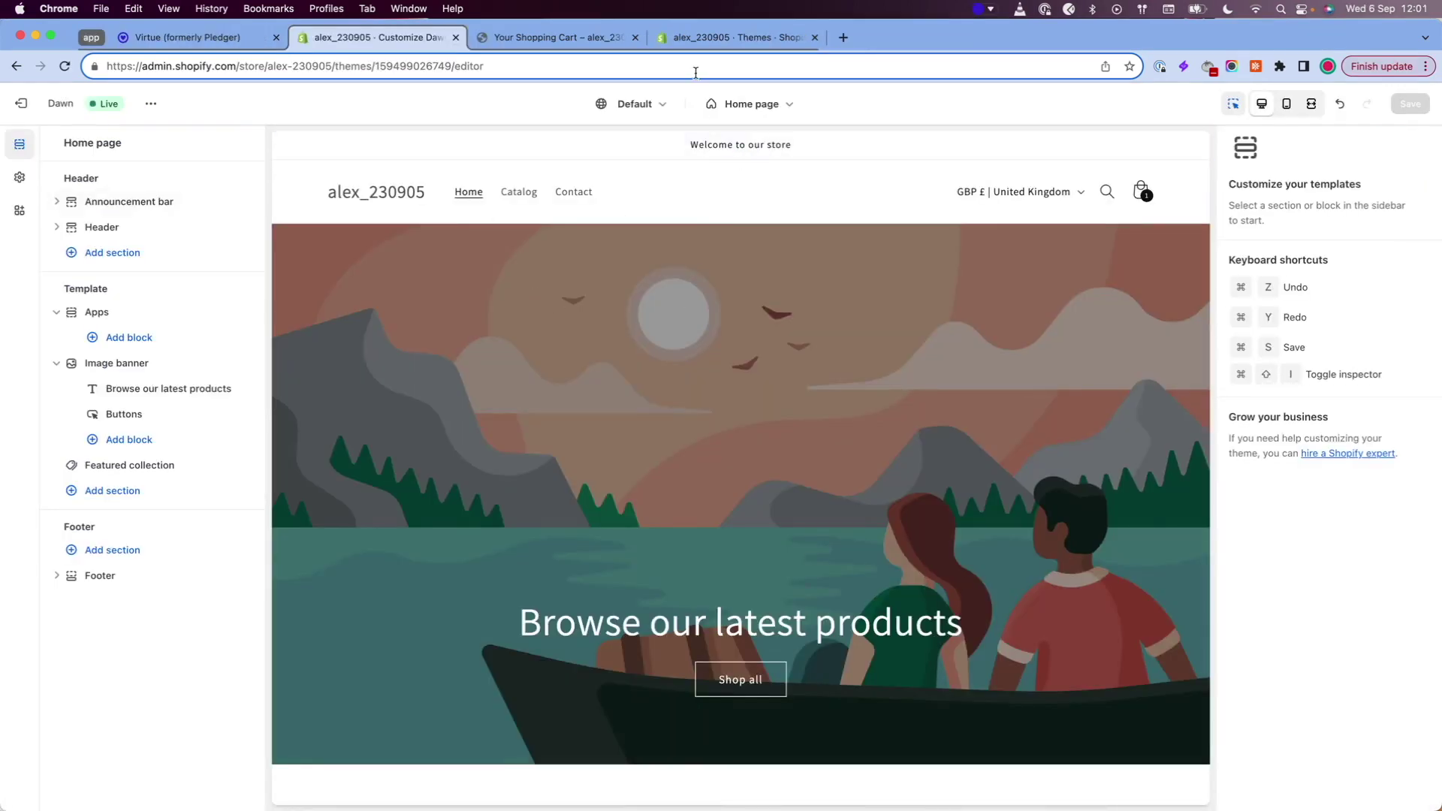
- Switch the theme editor to Dawn's Cart template and list blocks for the Subtotal section
left_click(747, 104)
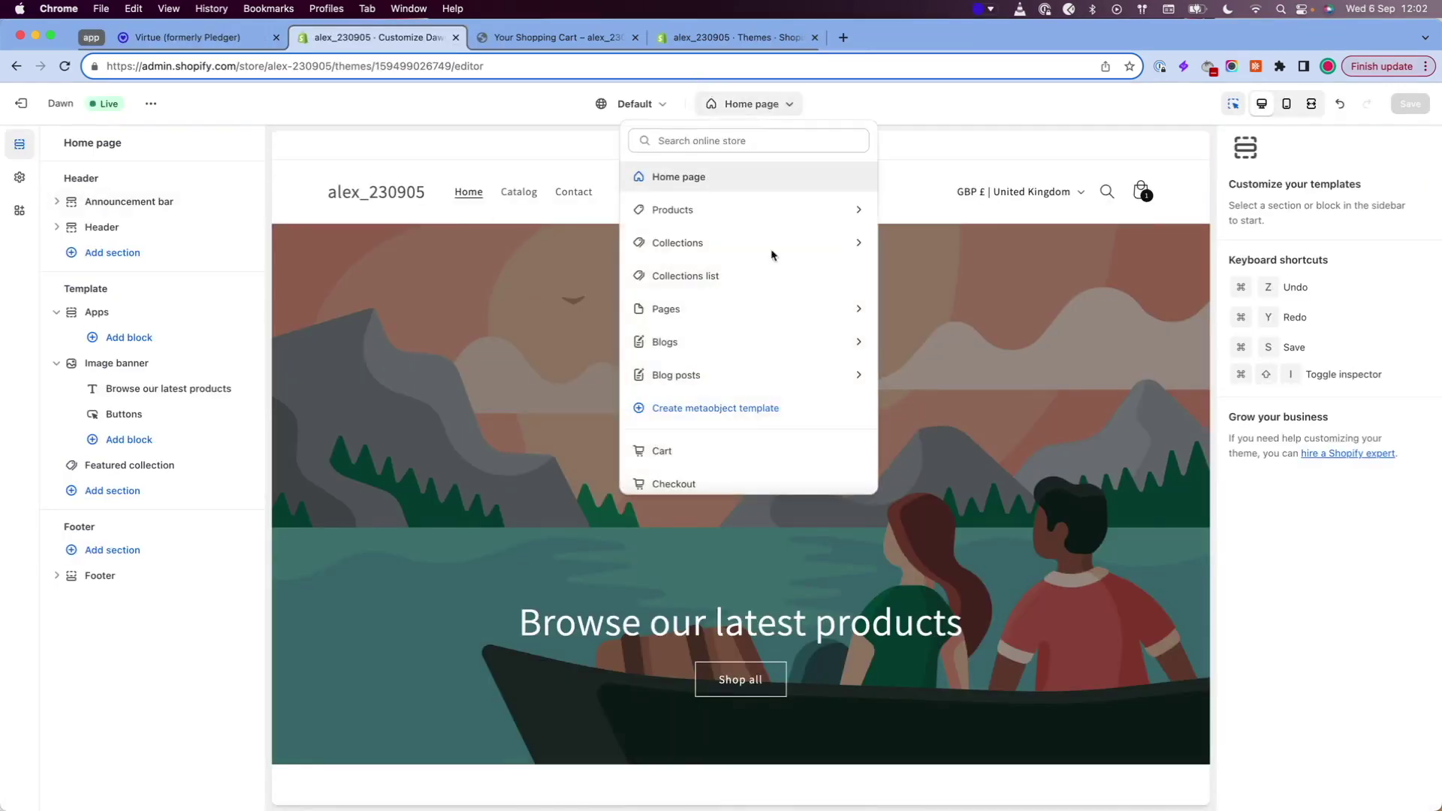
left_click(664, 454)
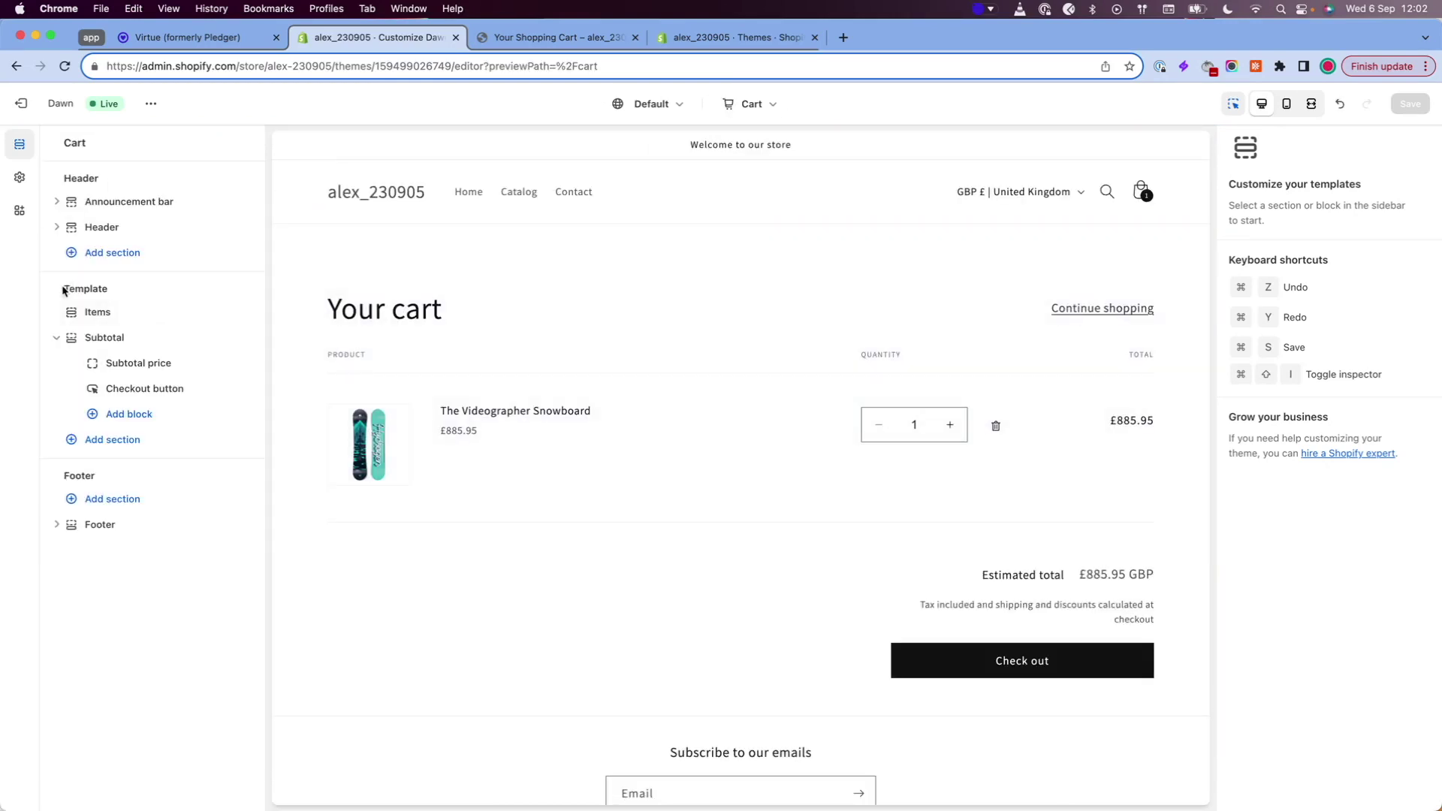
left_click_drag(65, 288, 118, 293)
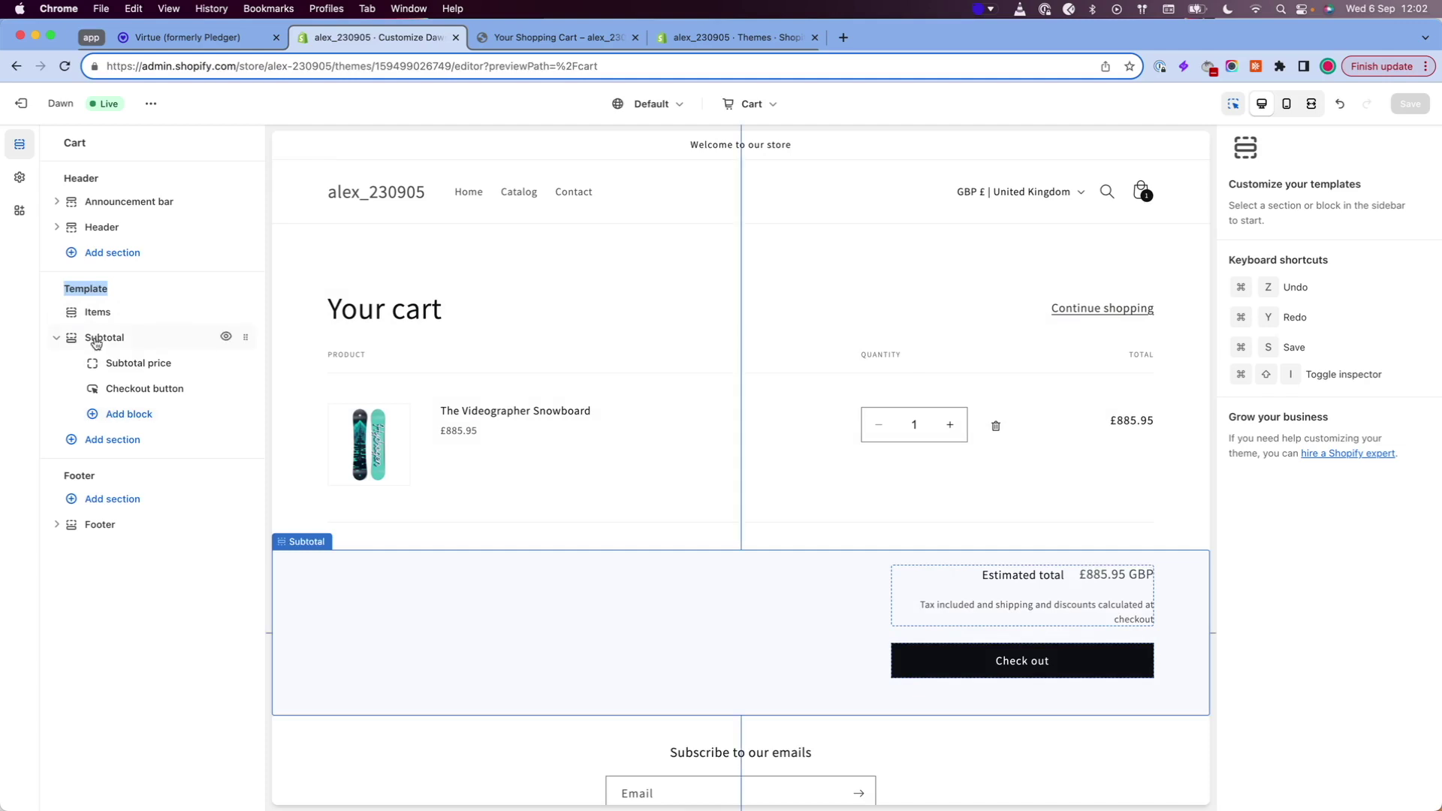
left_click(95, 420)
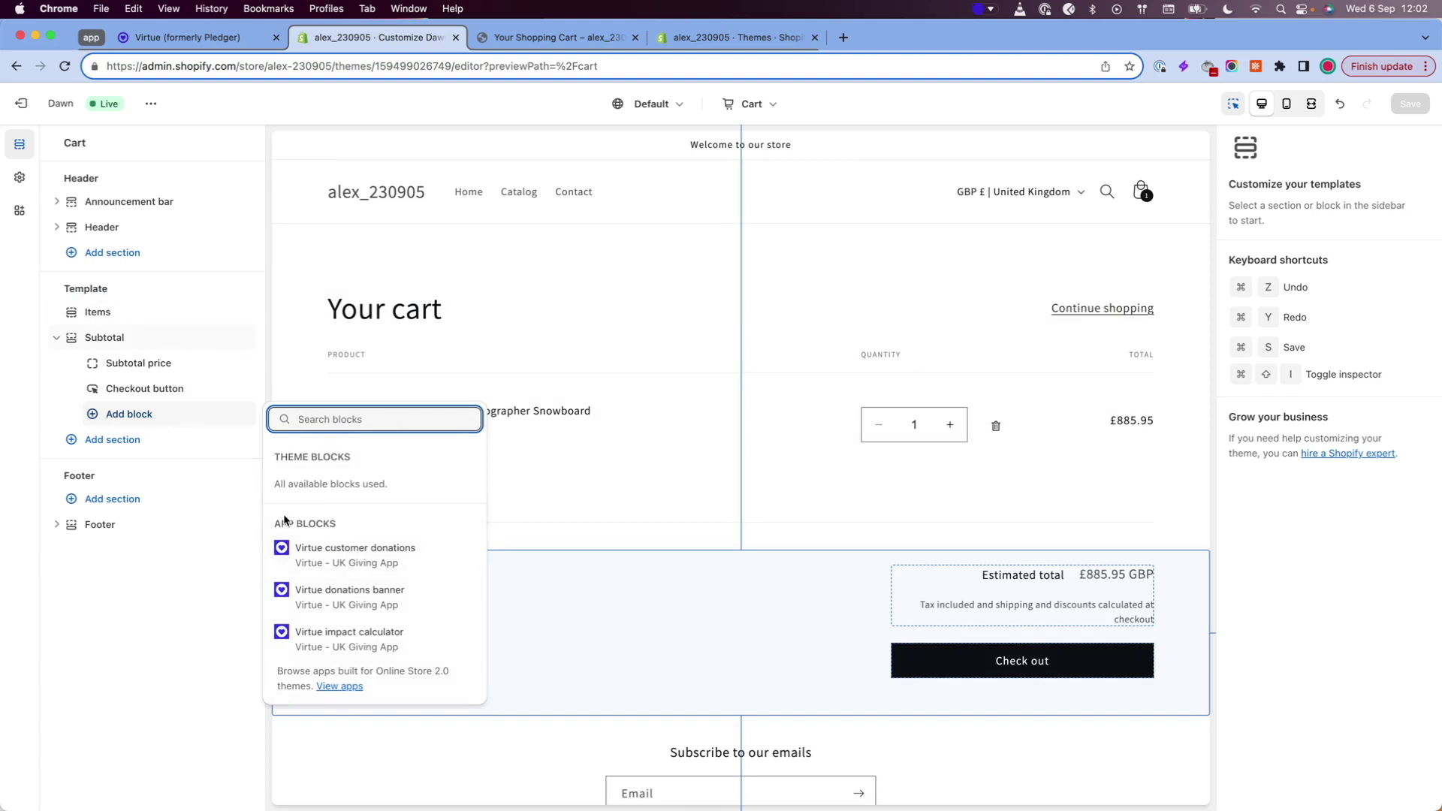
left_click_drag(272, 524, 360, 528)
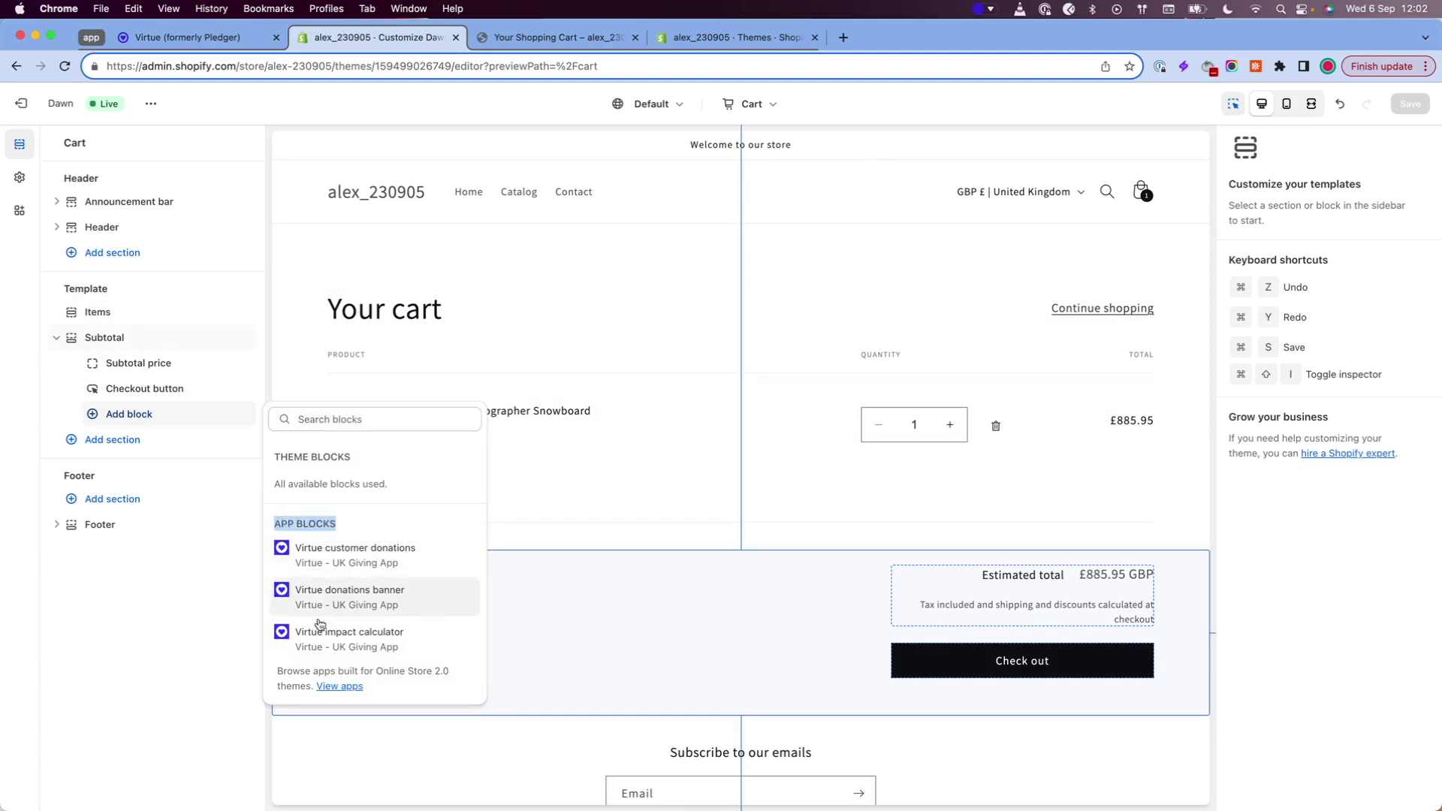
left_click(357, 526)
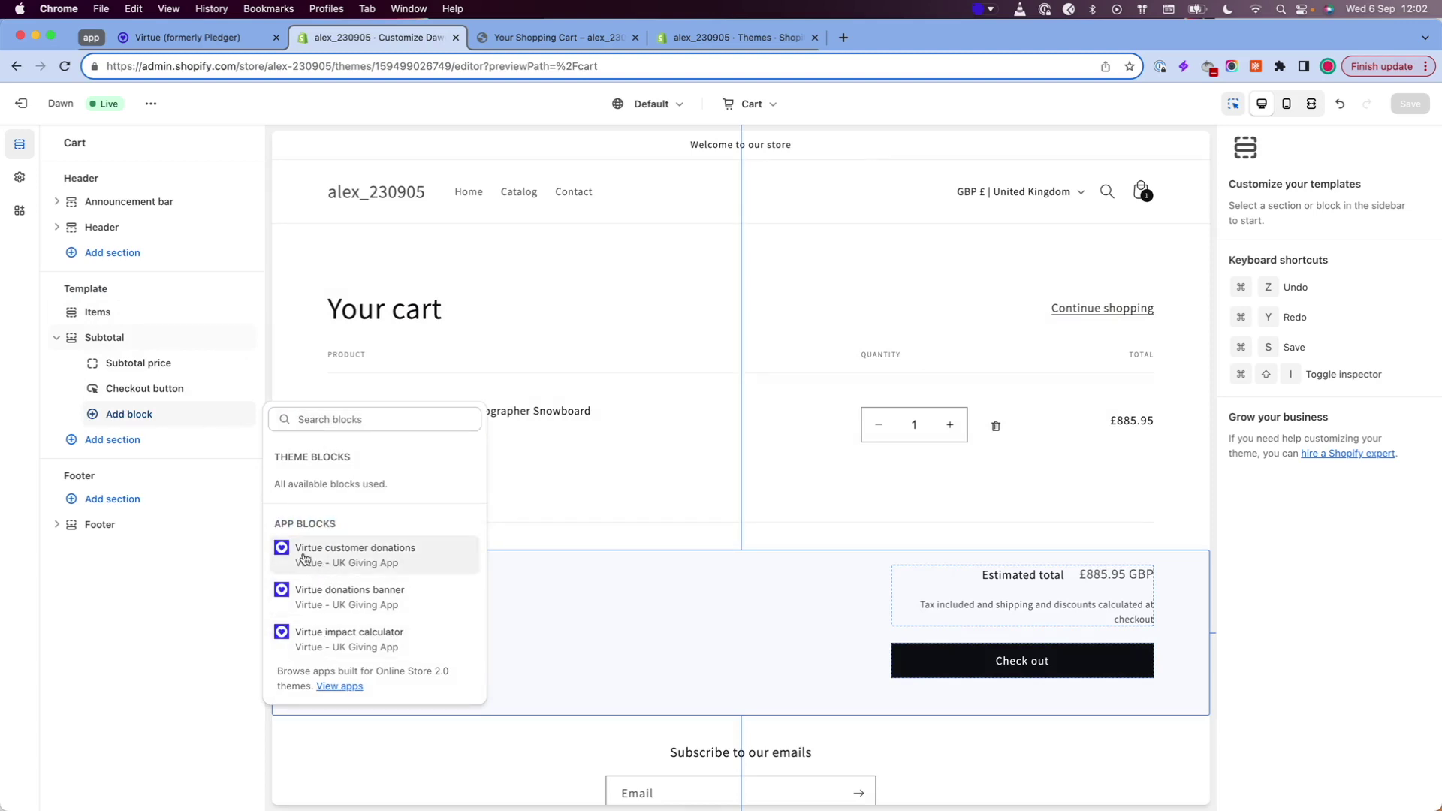
- Add the Virtue customer donations block to Subtotal, place it below Check out, and save
left_click(353, 560)
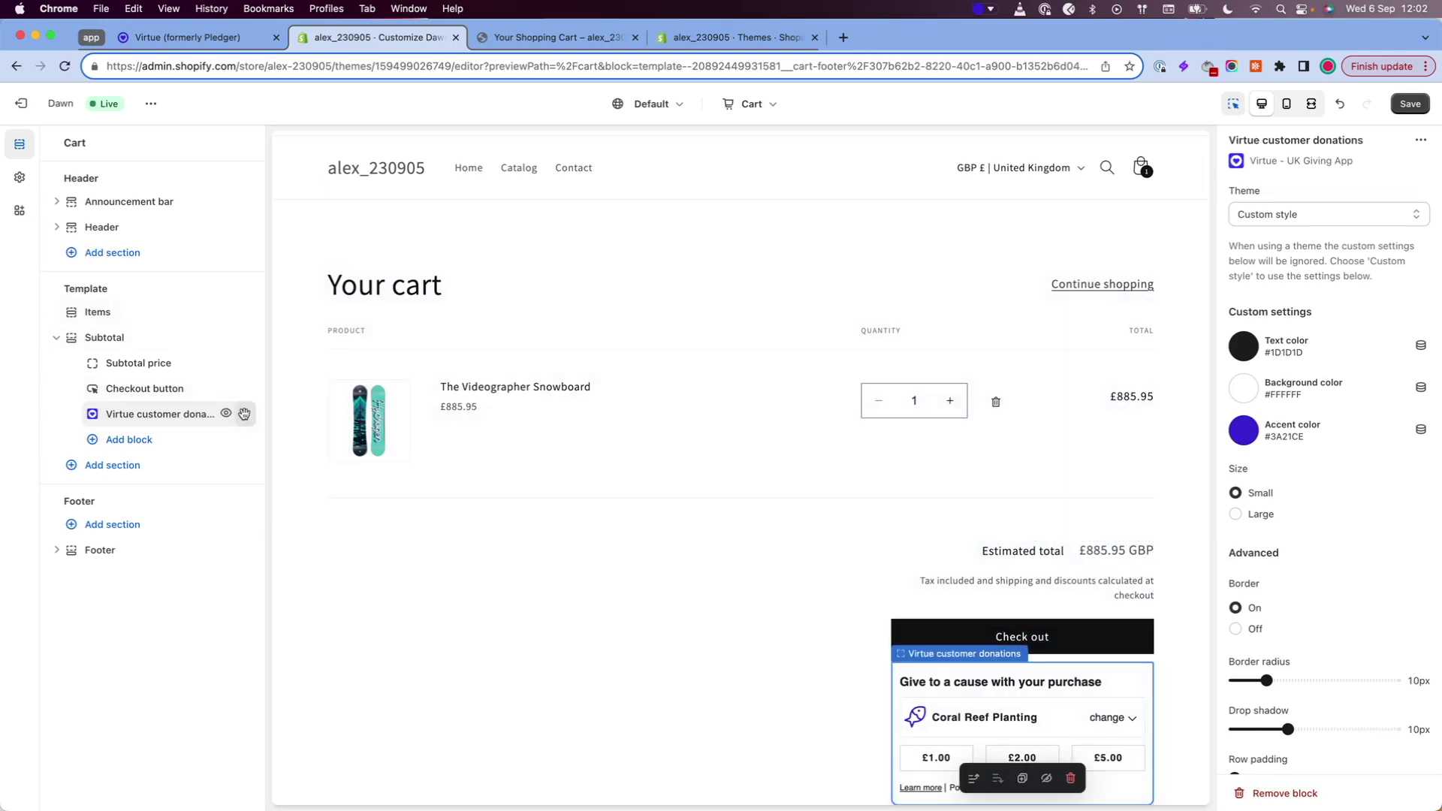
left_click_drag(244, 414, 248, 363)
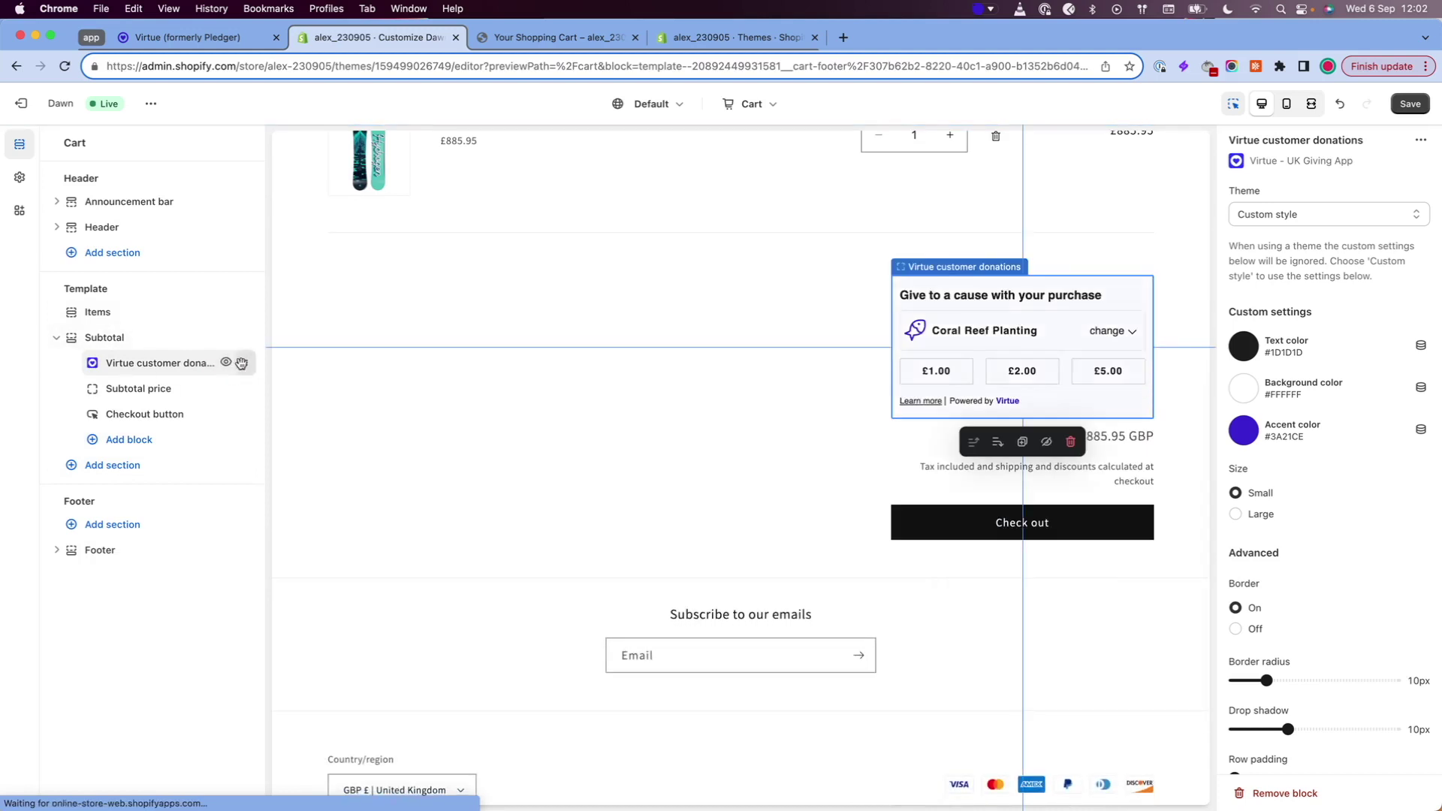
left_click_drag(241, 362, 225, 413)
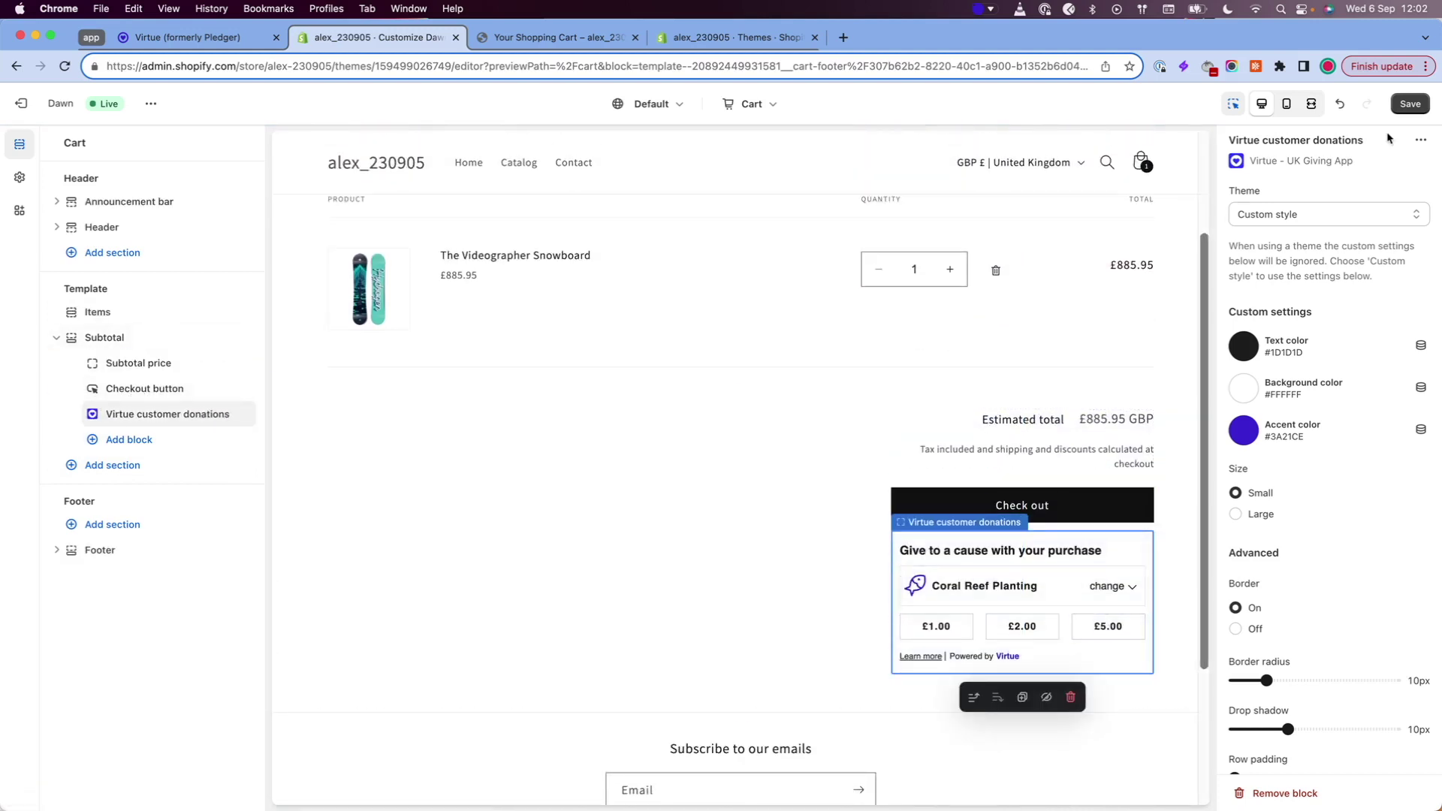
left_click(1409, 103)
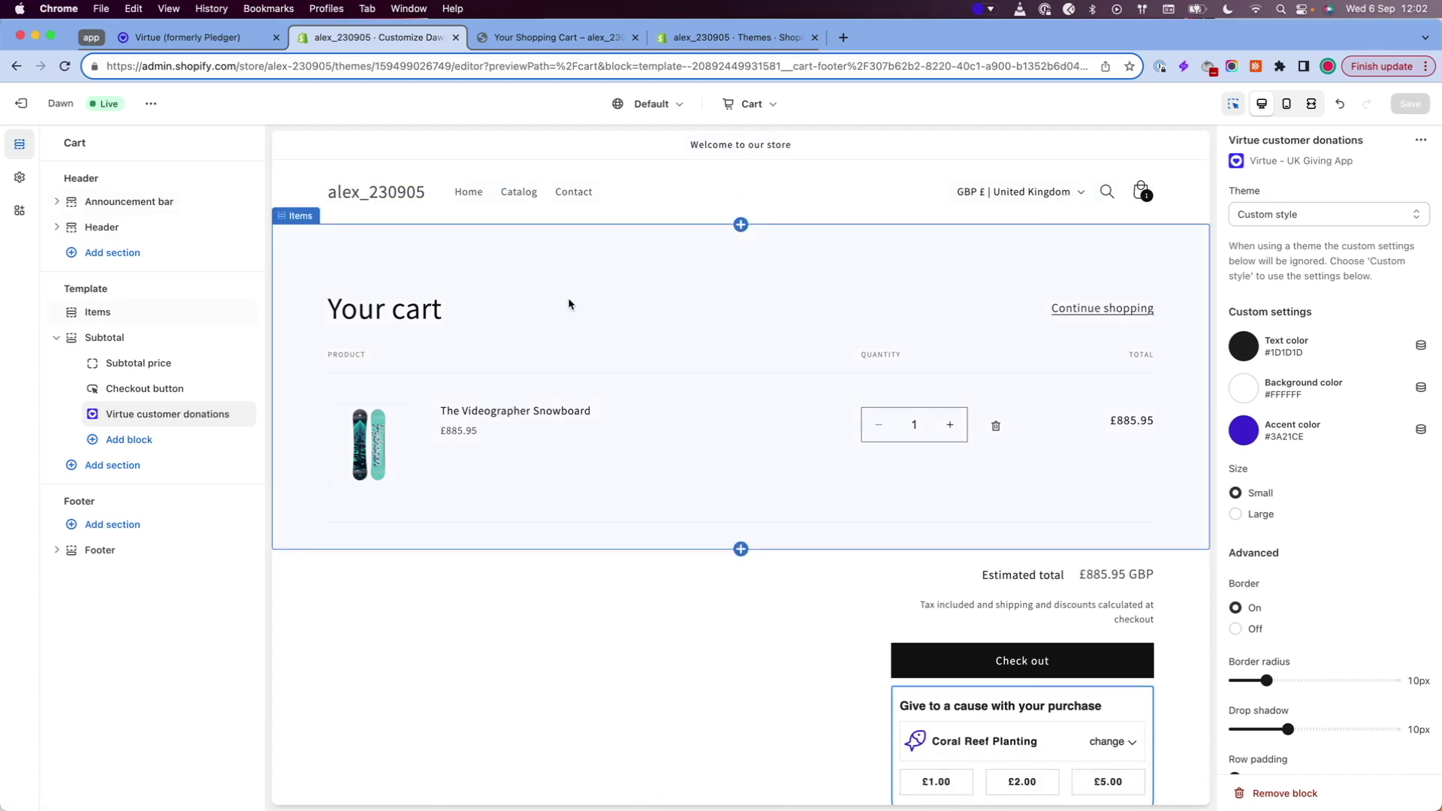
- Show the Virtue customer donations block's settings in the sidebar
left_click(123, 424)
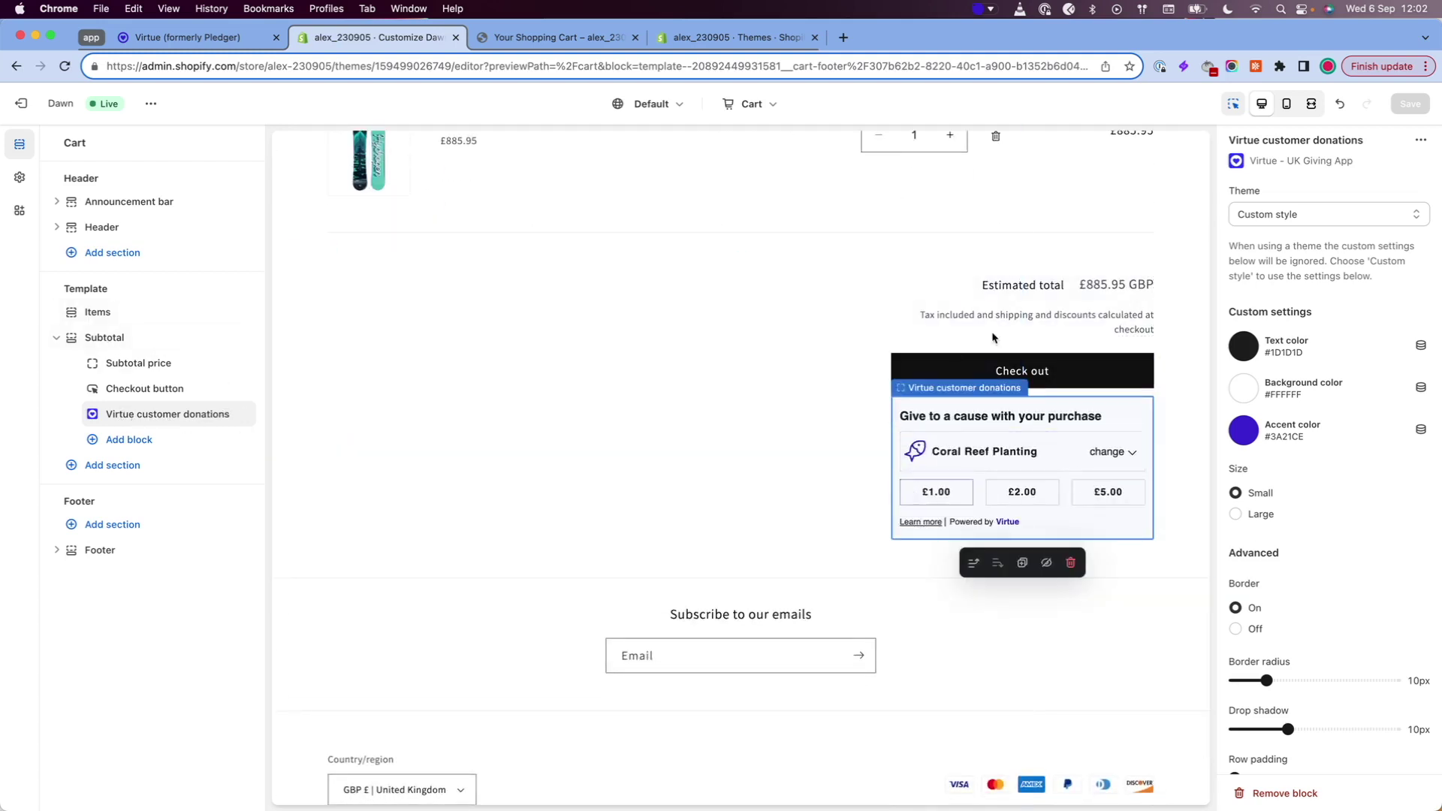
scroll(885, 300, "up", 5)
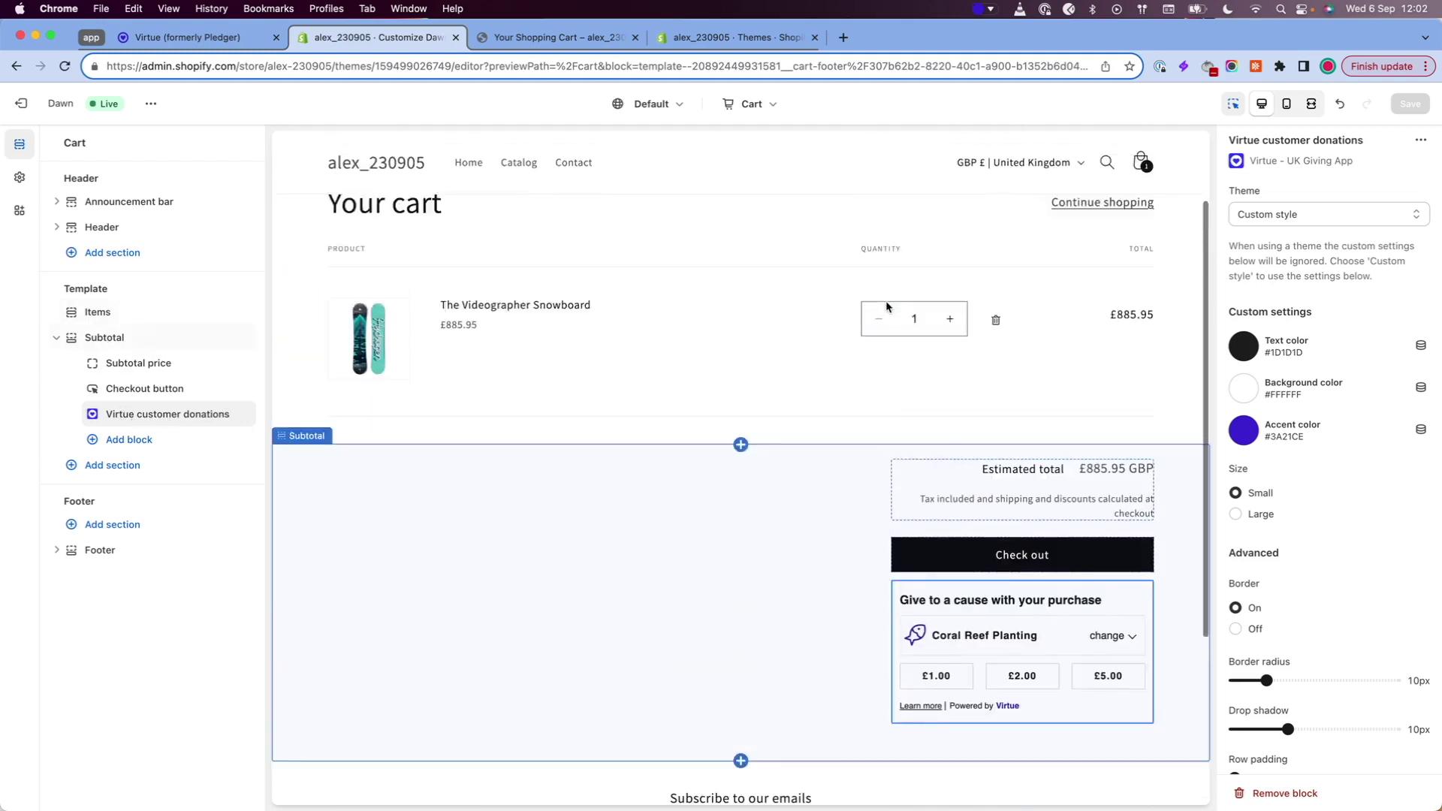
left_click(773, 108)
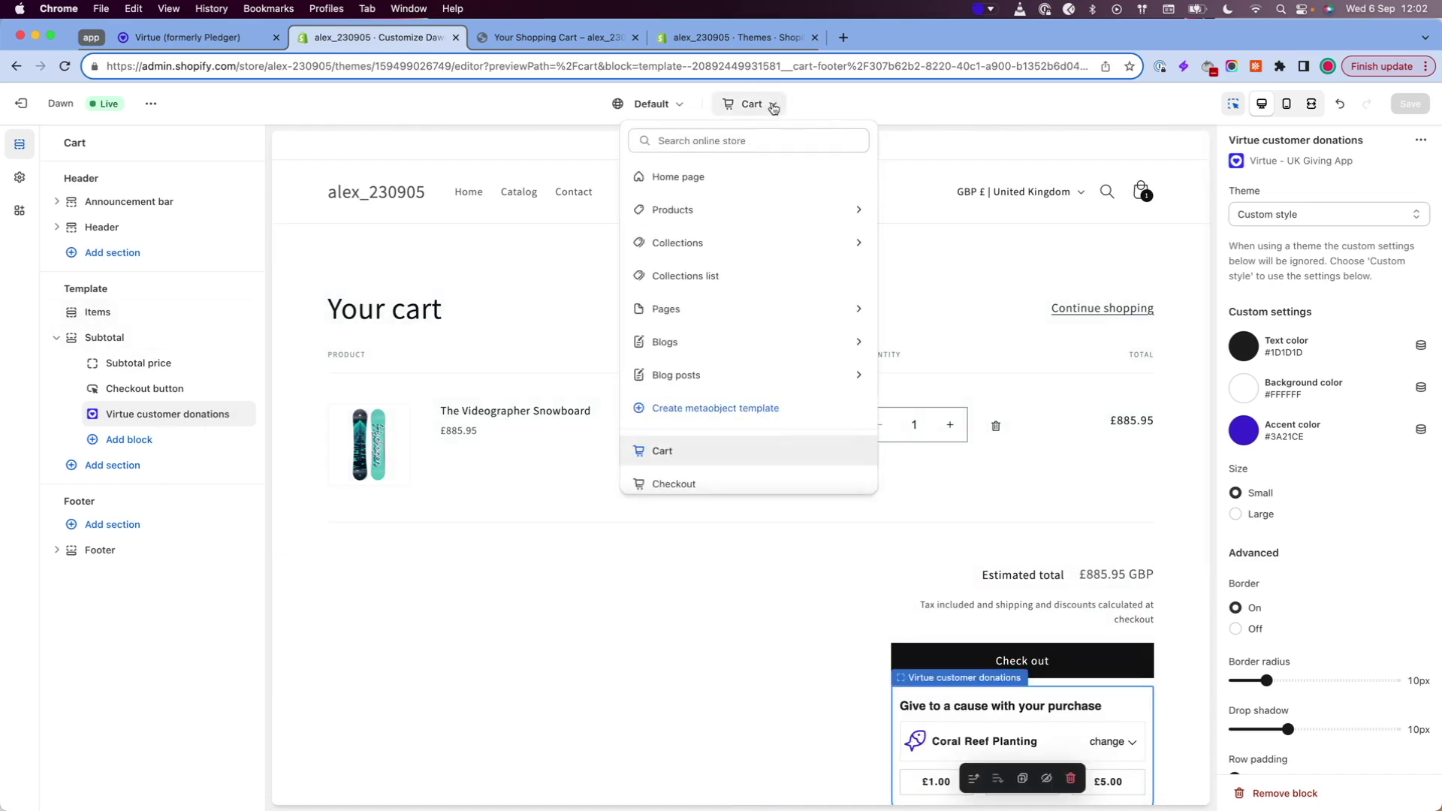
- Preview the Default product page and add another Videographer Snowboard to the cart
left_click(665, 214)
left_click(685, 218)
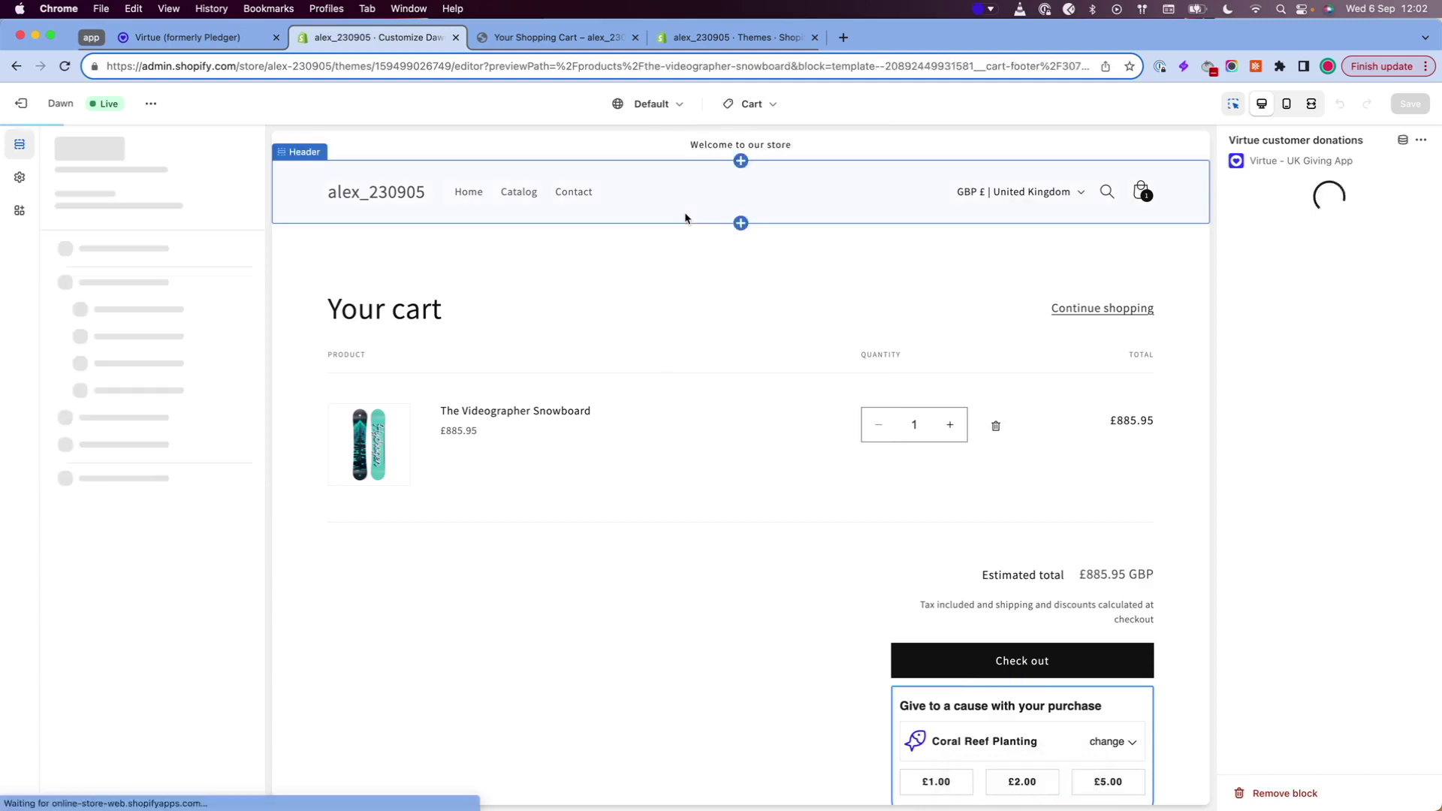
scroll(802, 385, "down", 1)
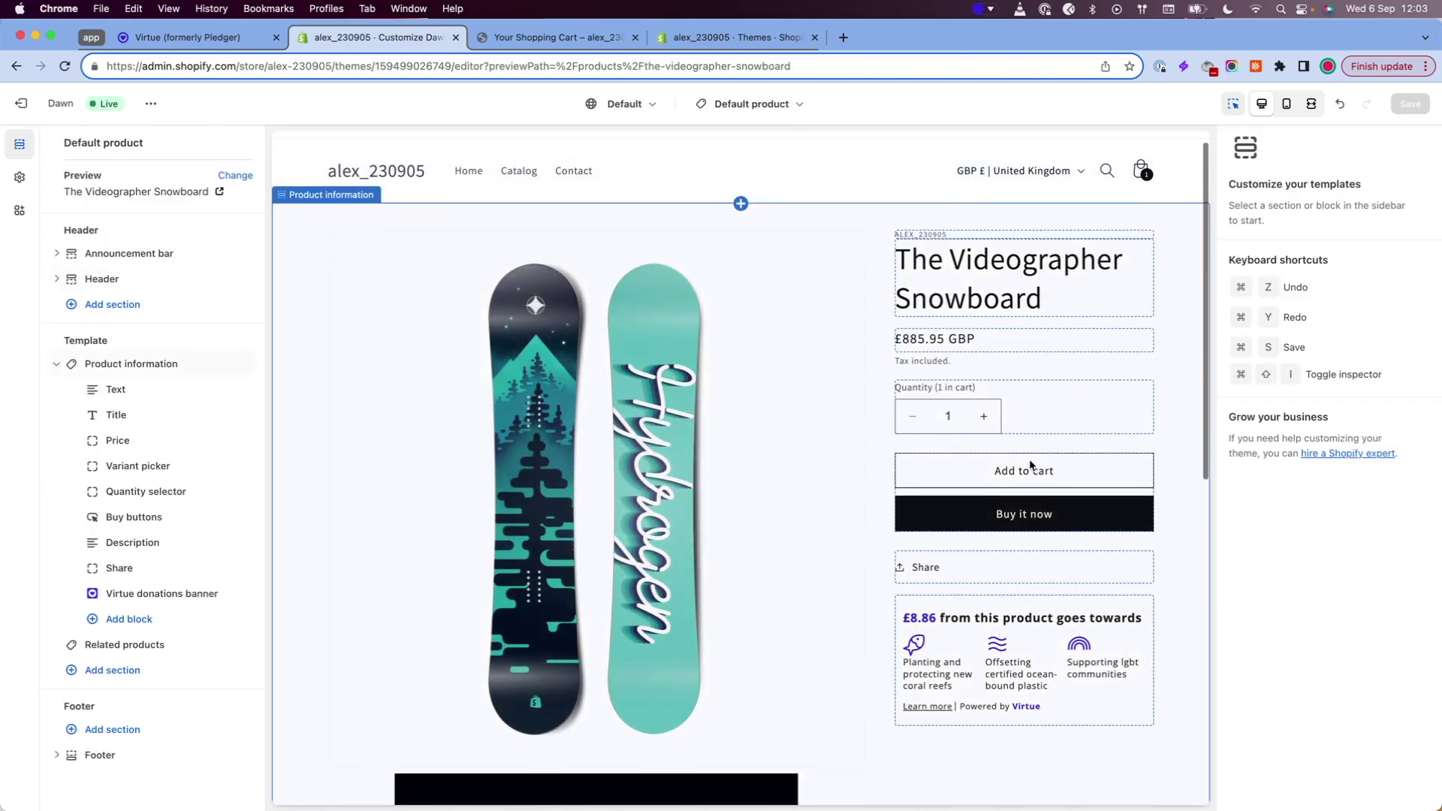
left_click(1051, 471)
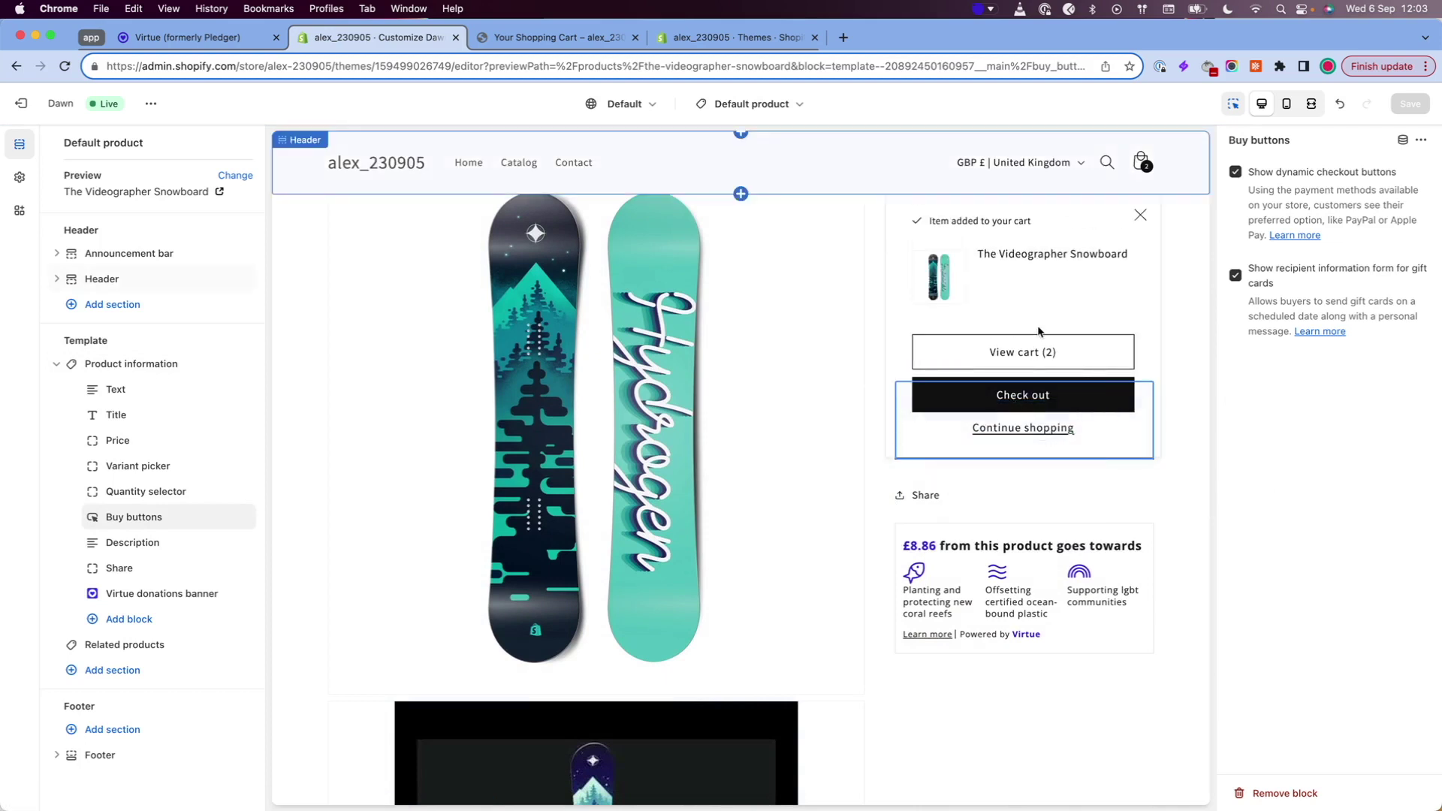
- Switch the preview back to the Cart page and select the Virtue donations block
left_click(790, 105)
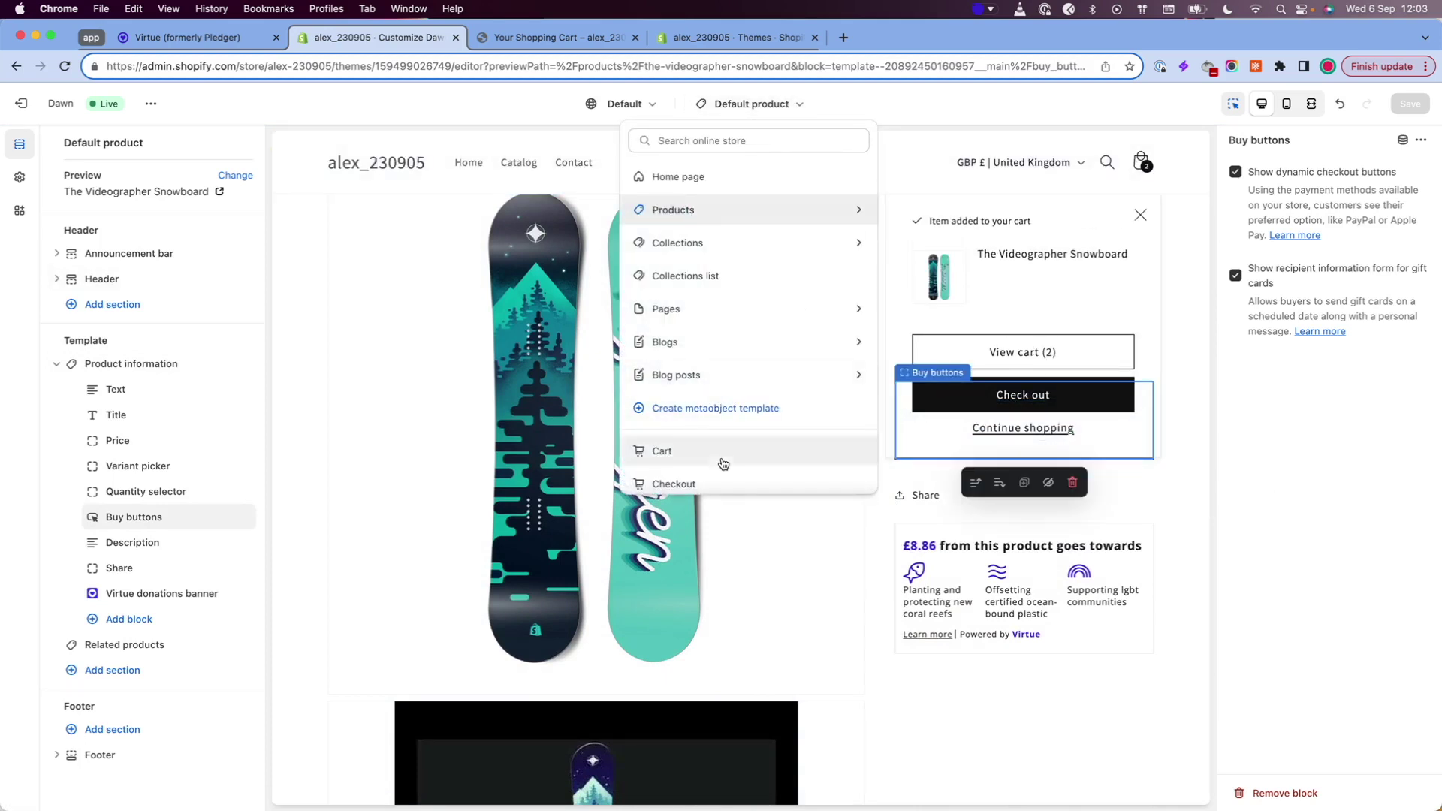
left_click(683, 450)
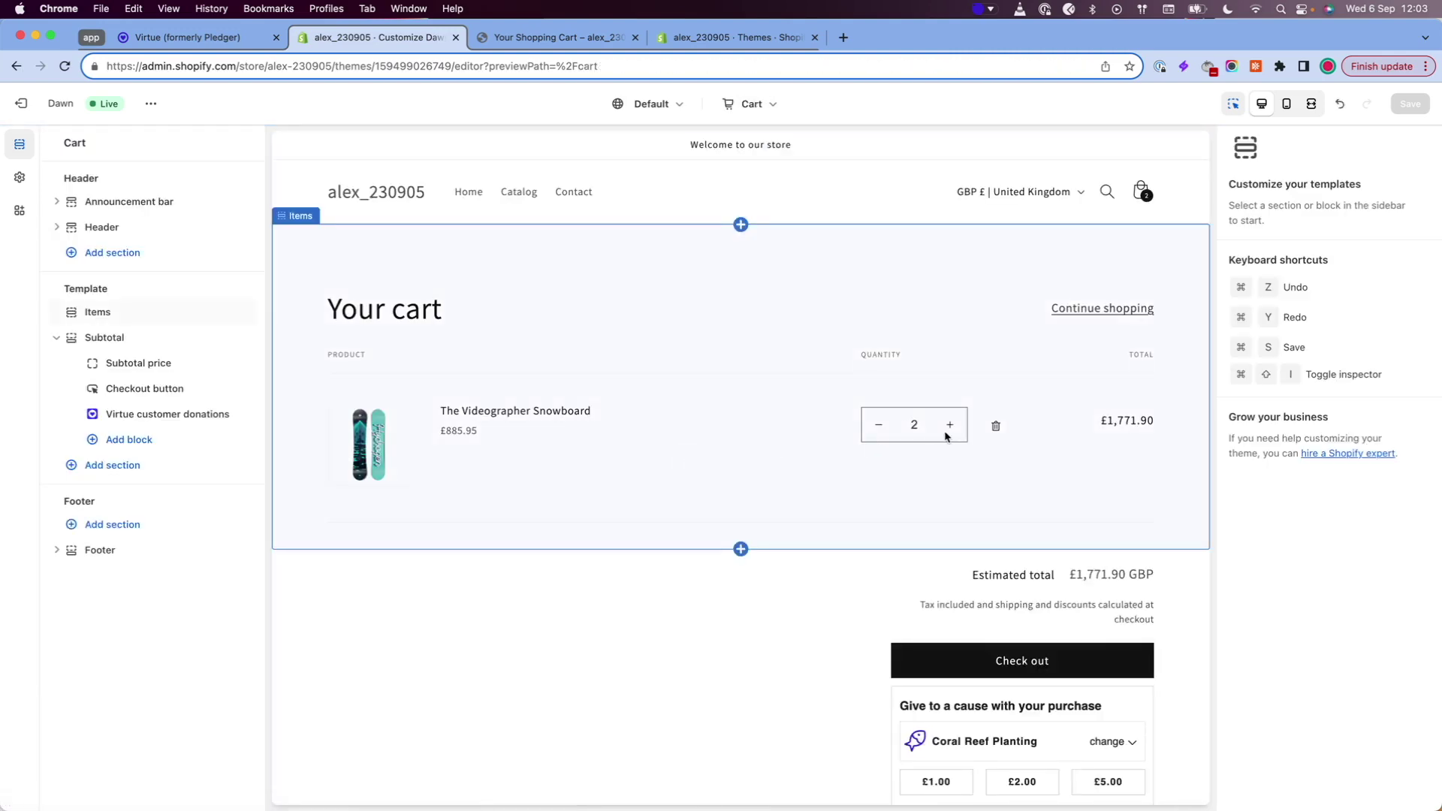
scroll(948, 434, "down", 2)
left_click(981, 664)
scroll(982, 664, "down", 2)
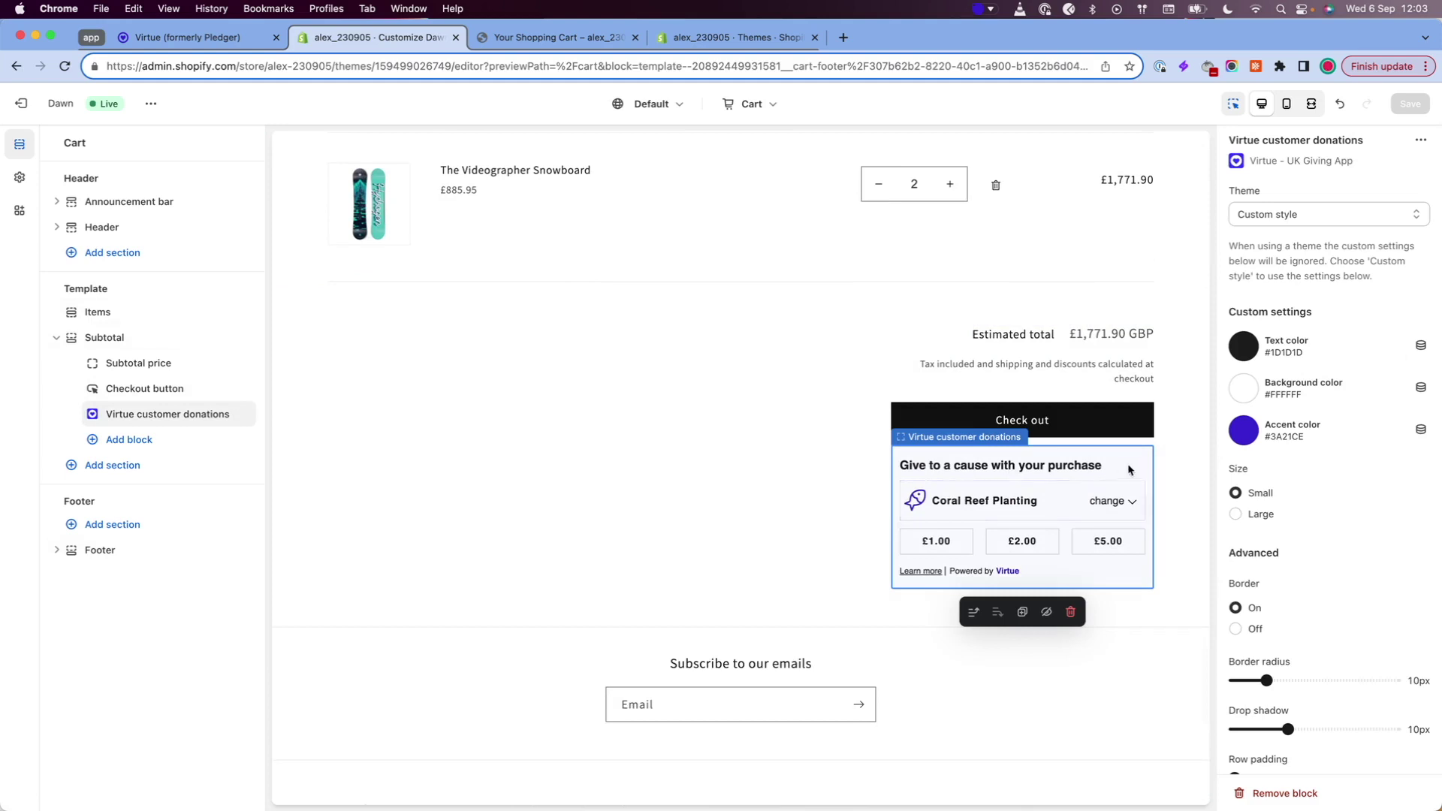
scroll(882, 372, "up", 3)
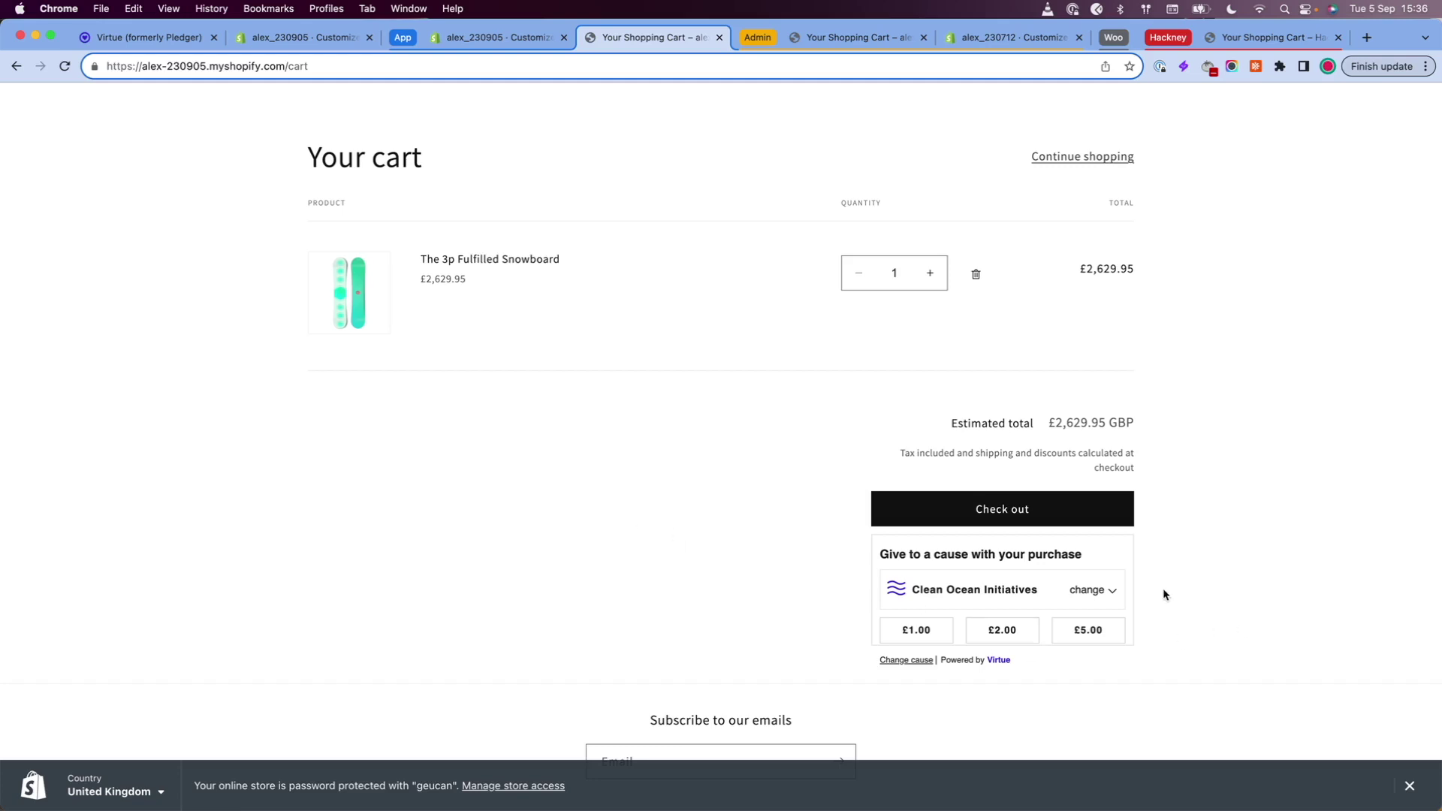
- Donate £5.00 to Clean Ocean Initiatives from the cart widget, then return to the theme editor
left_click(1100, 590)
left_click(1051, 592)
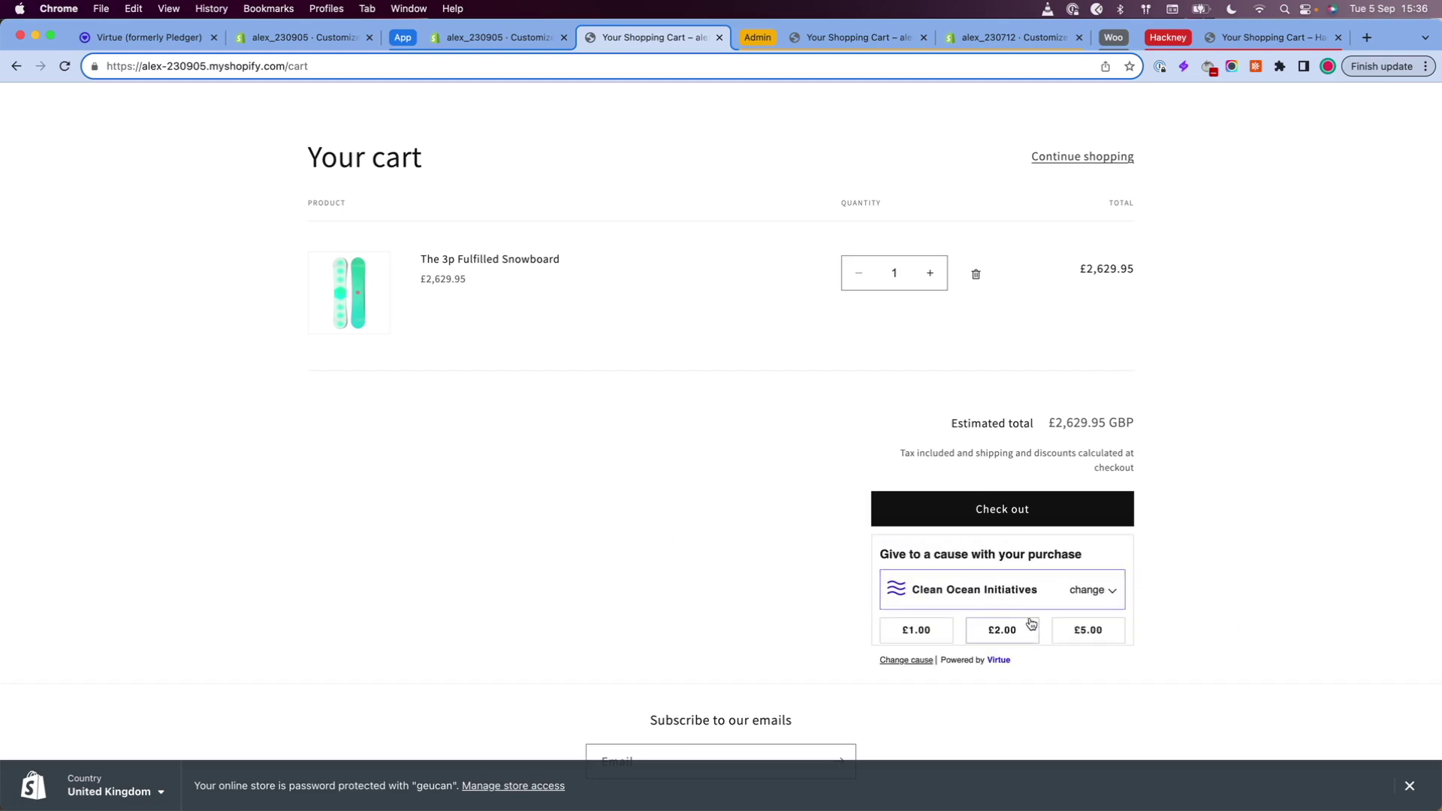
left_click(1089, 629)
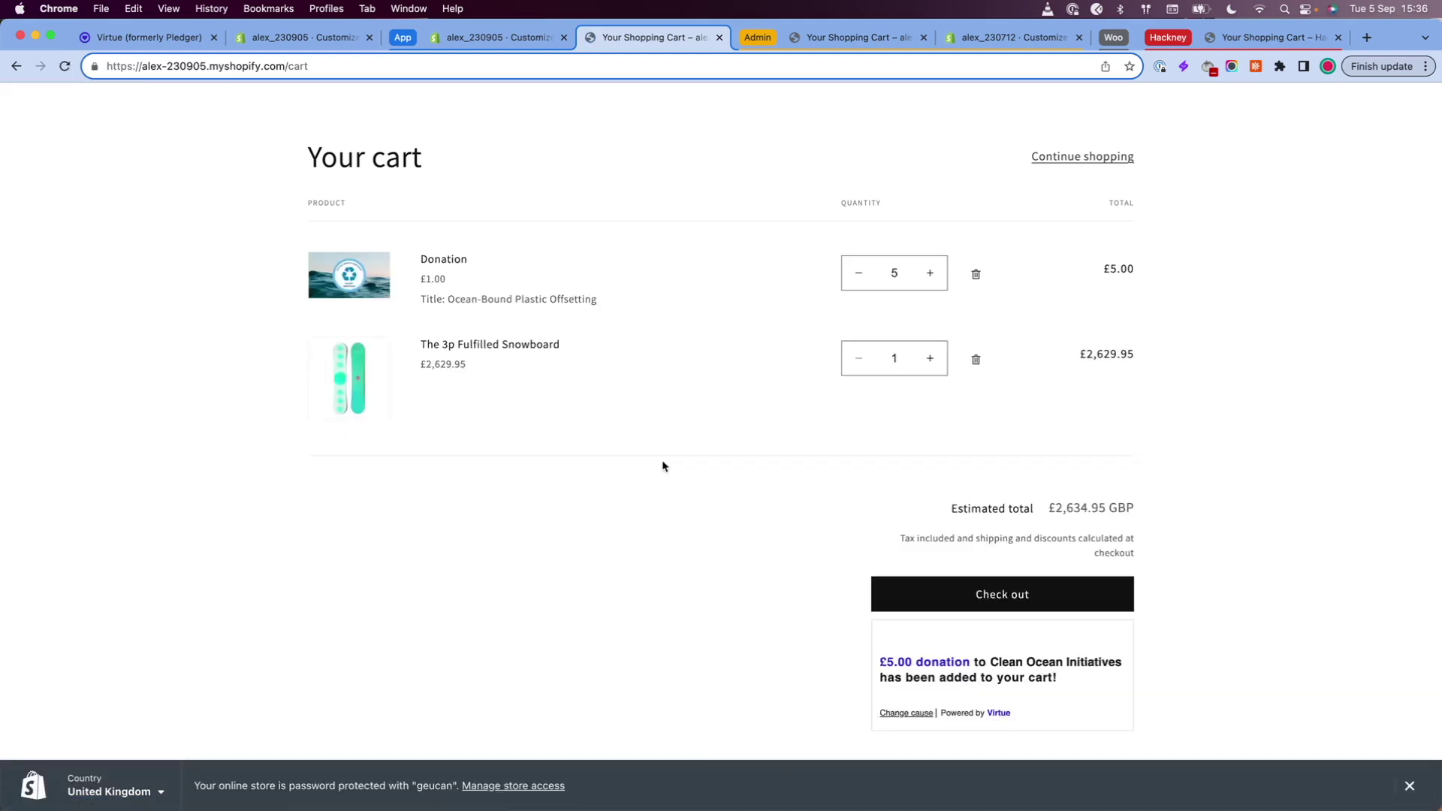
key("ctrl+shift+Tab")
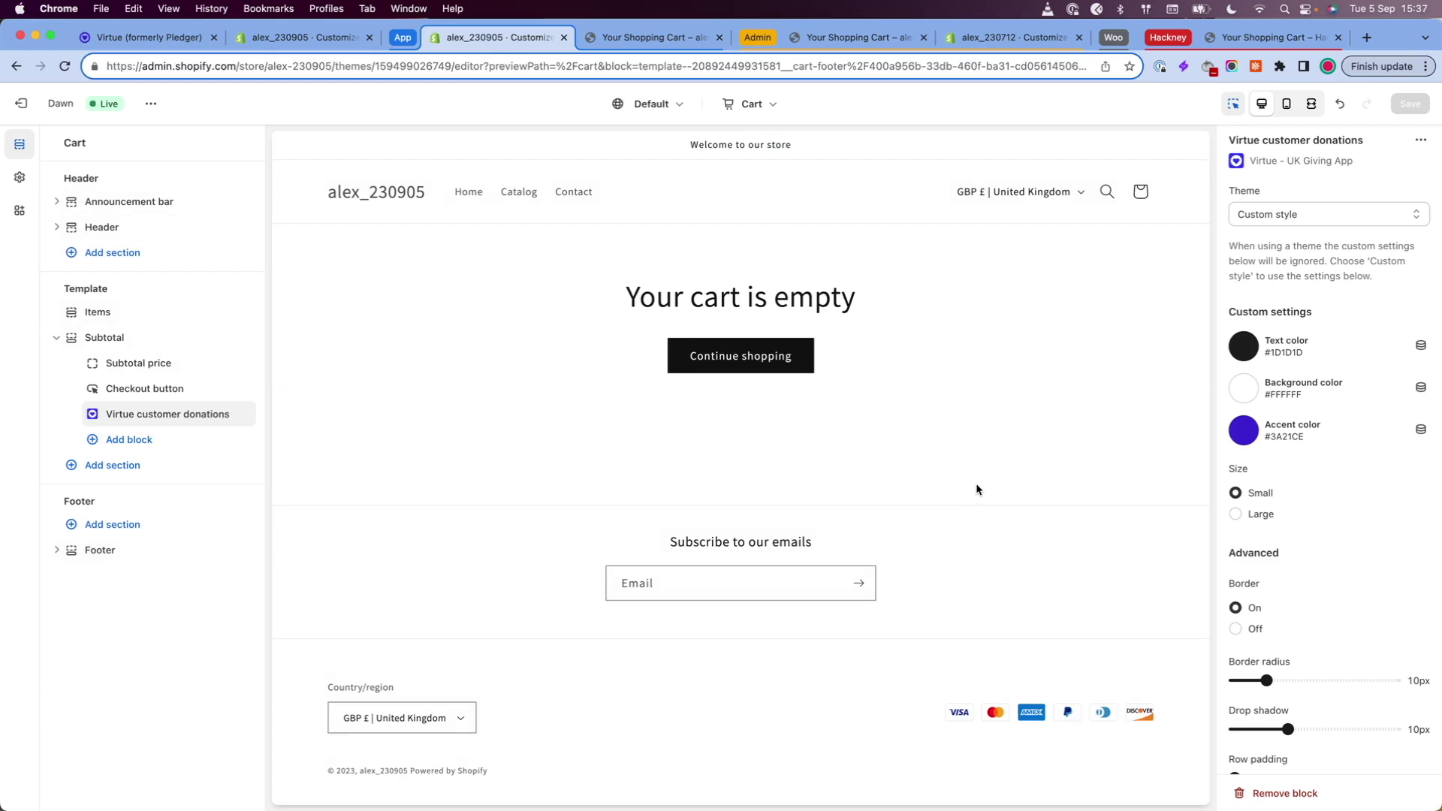
- Add the Virtue customer donations app section to the Home page template
left_click(749, 104)
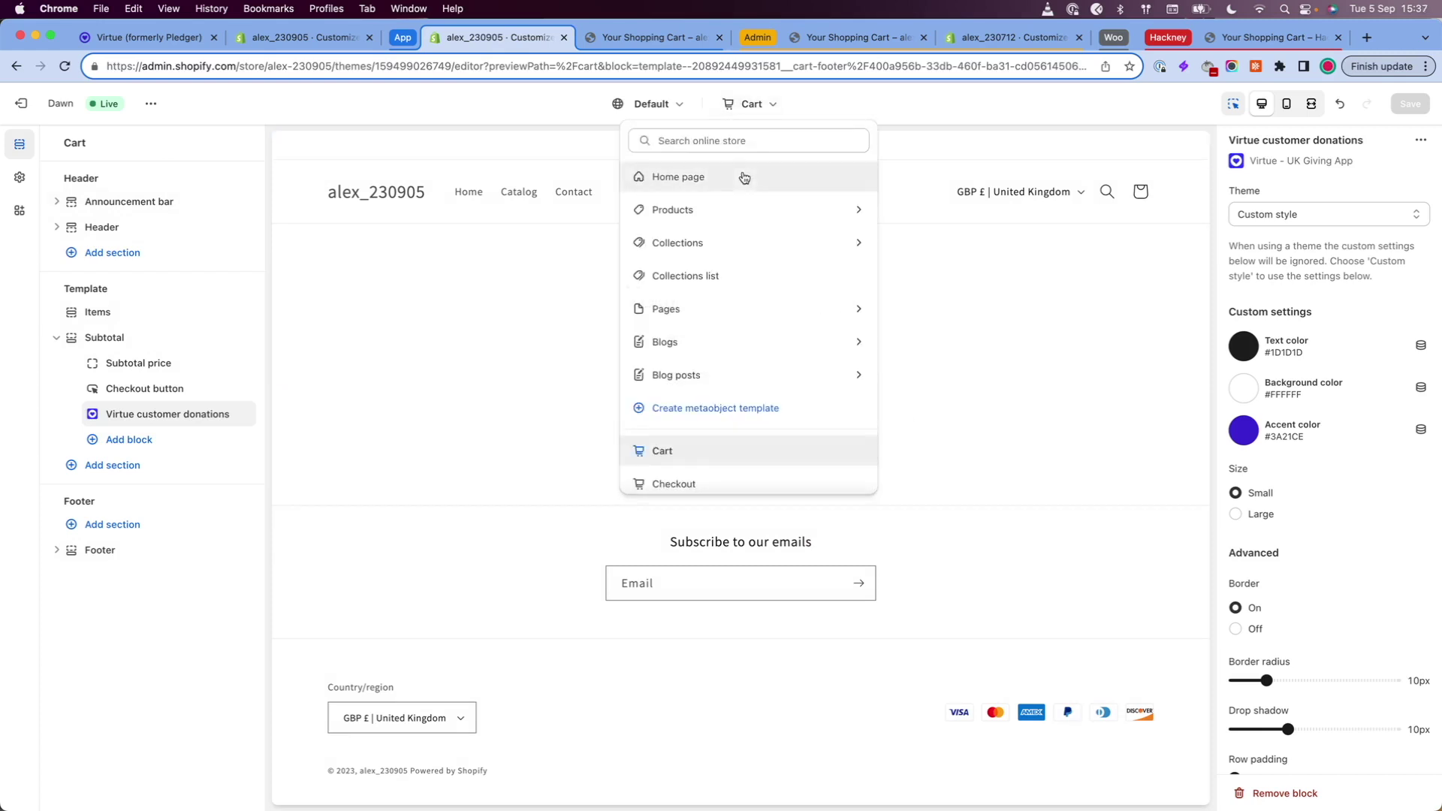
left_click(706, 179)
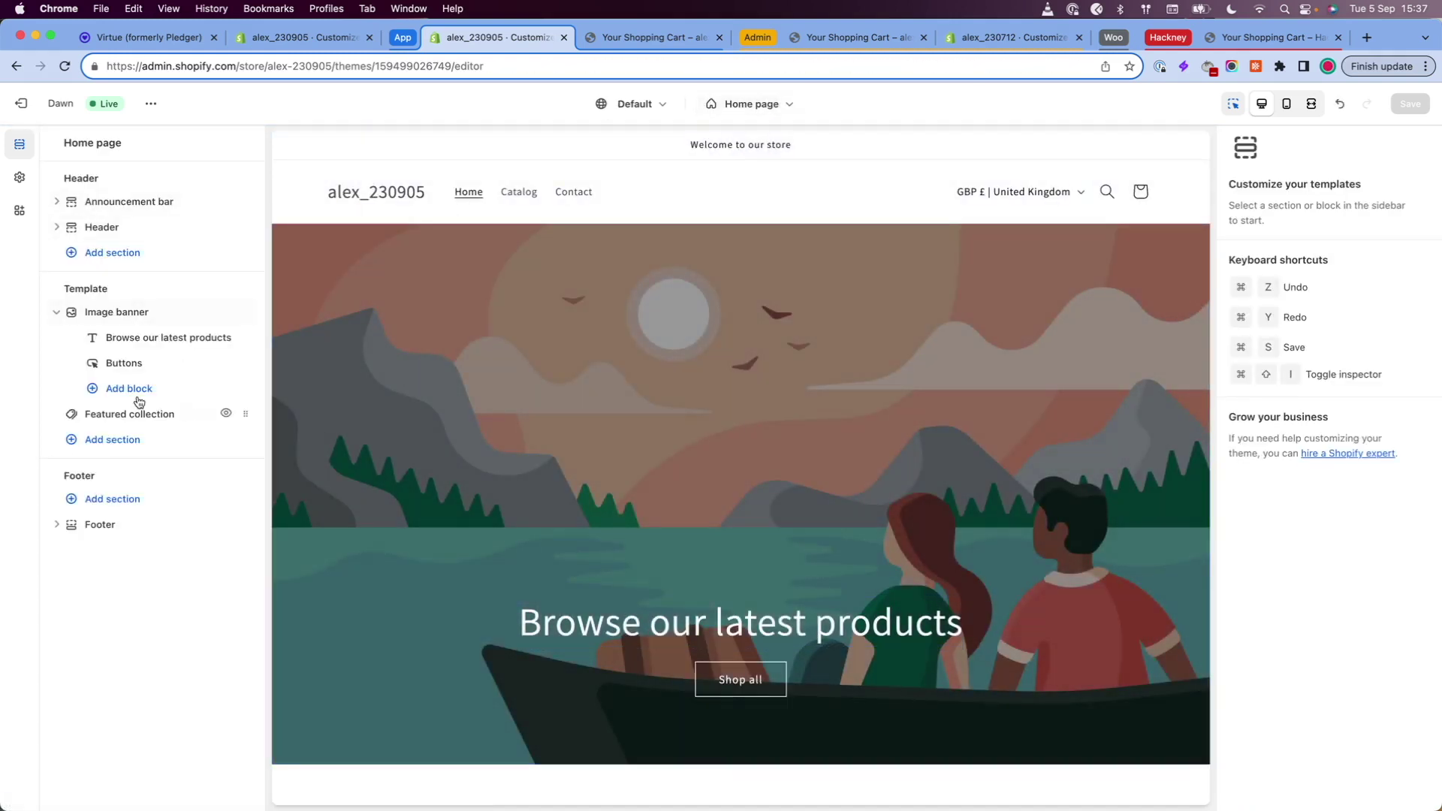
left_click(82, 445)
left_click(417, 439)
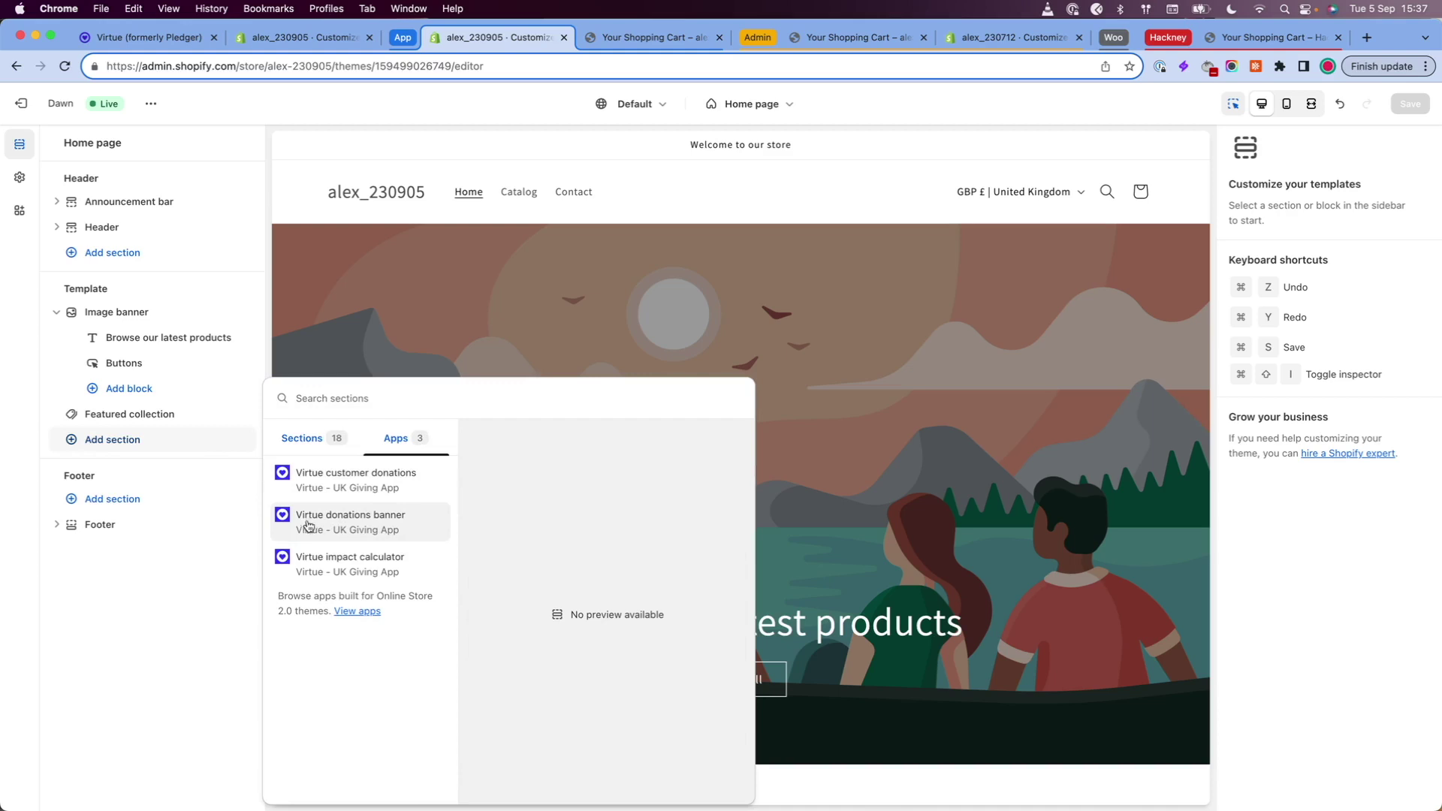
left_click(360, 480)
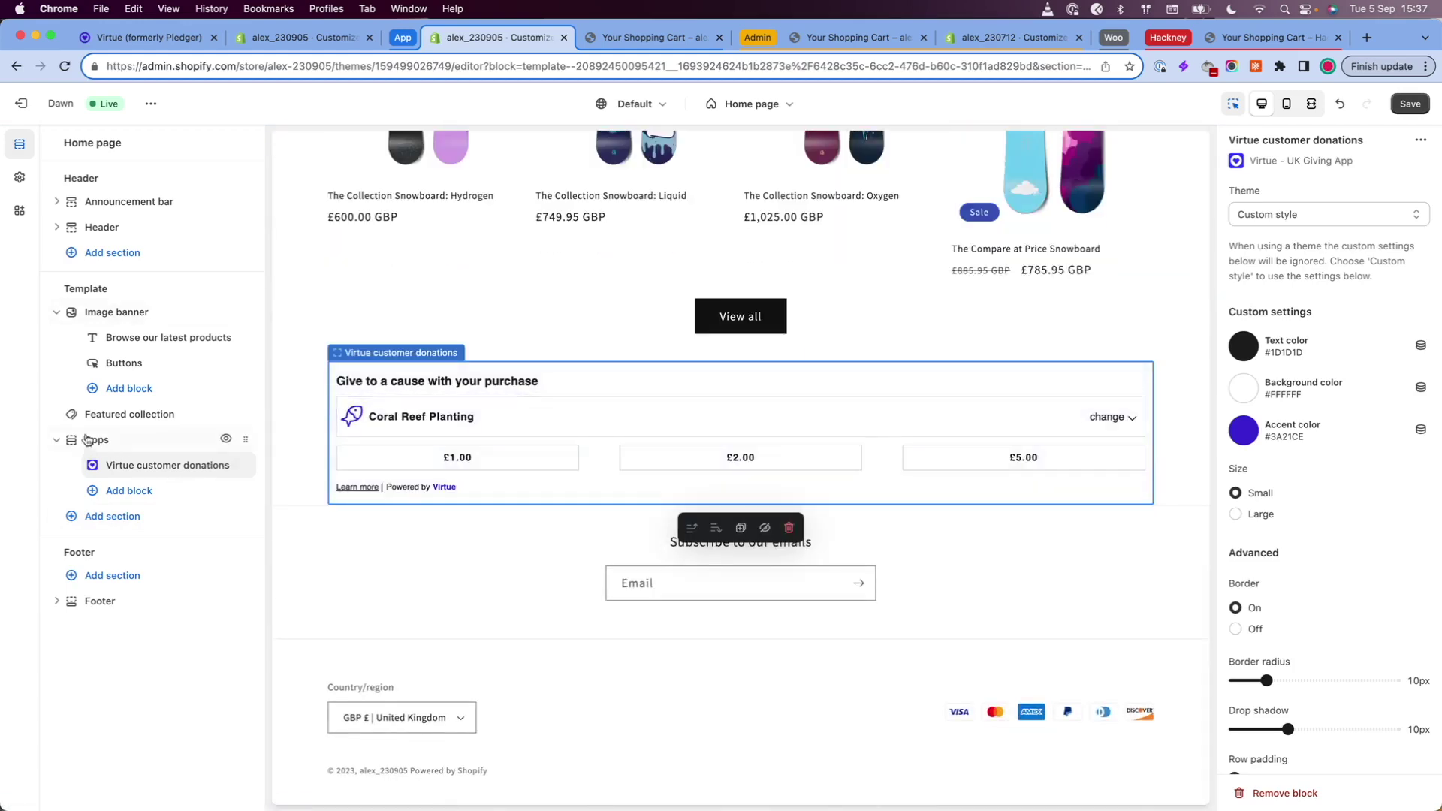
- Move the donations section above the image banner, save, and view the live home page
left_click_drag(255, 440, 248, 314)
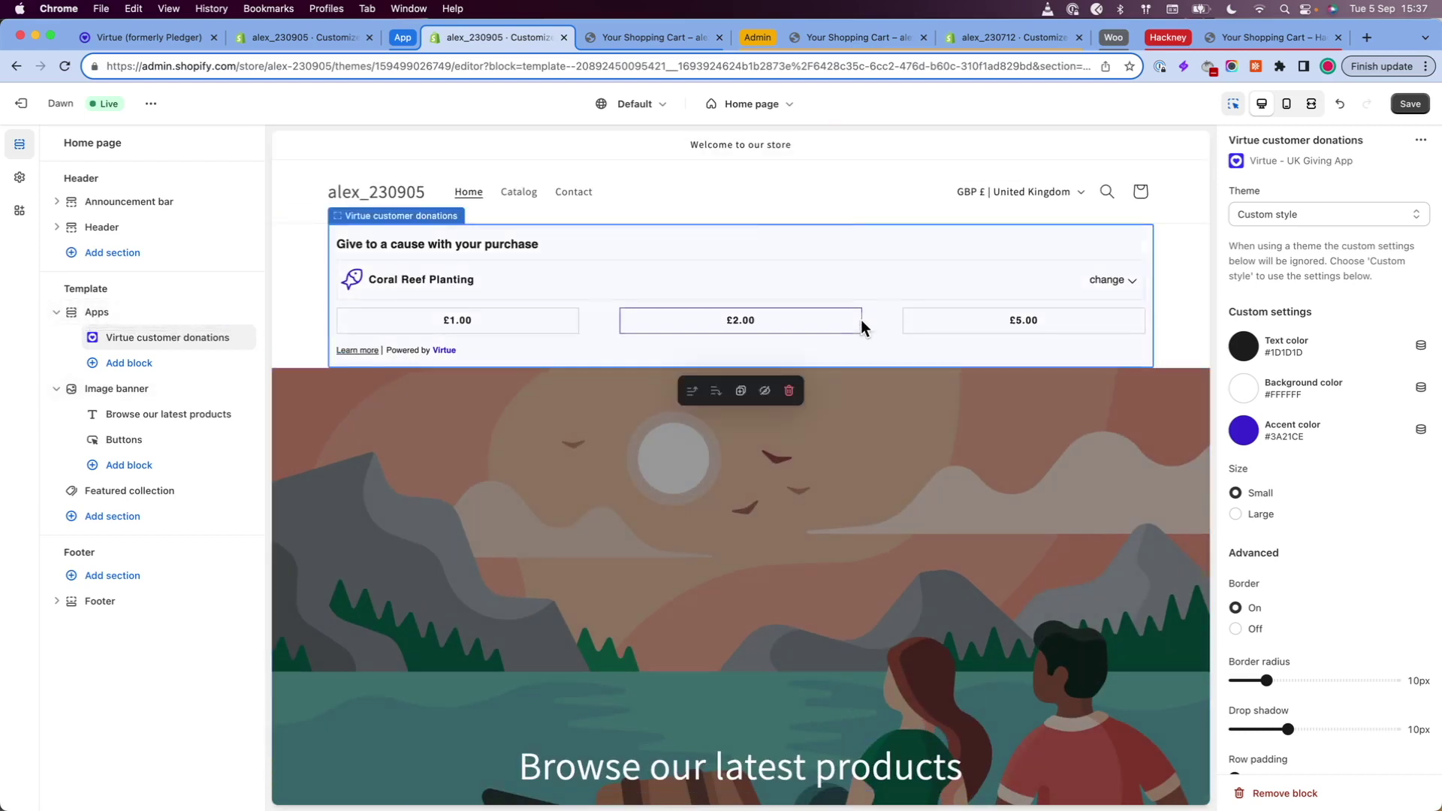
left_click(1410, 104)
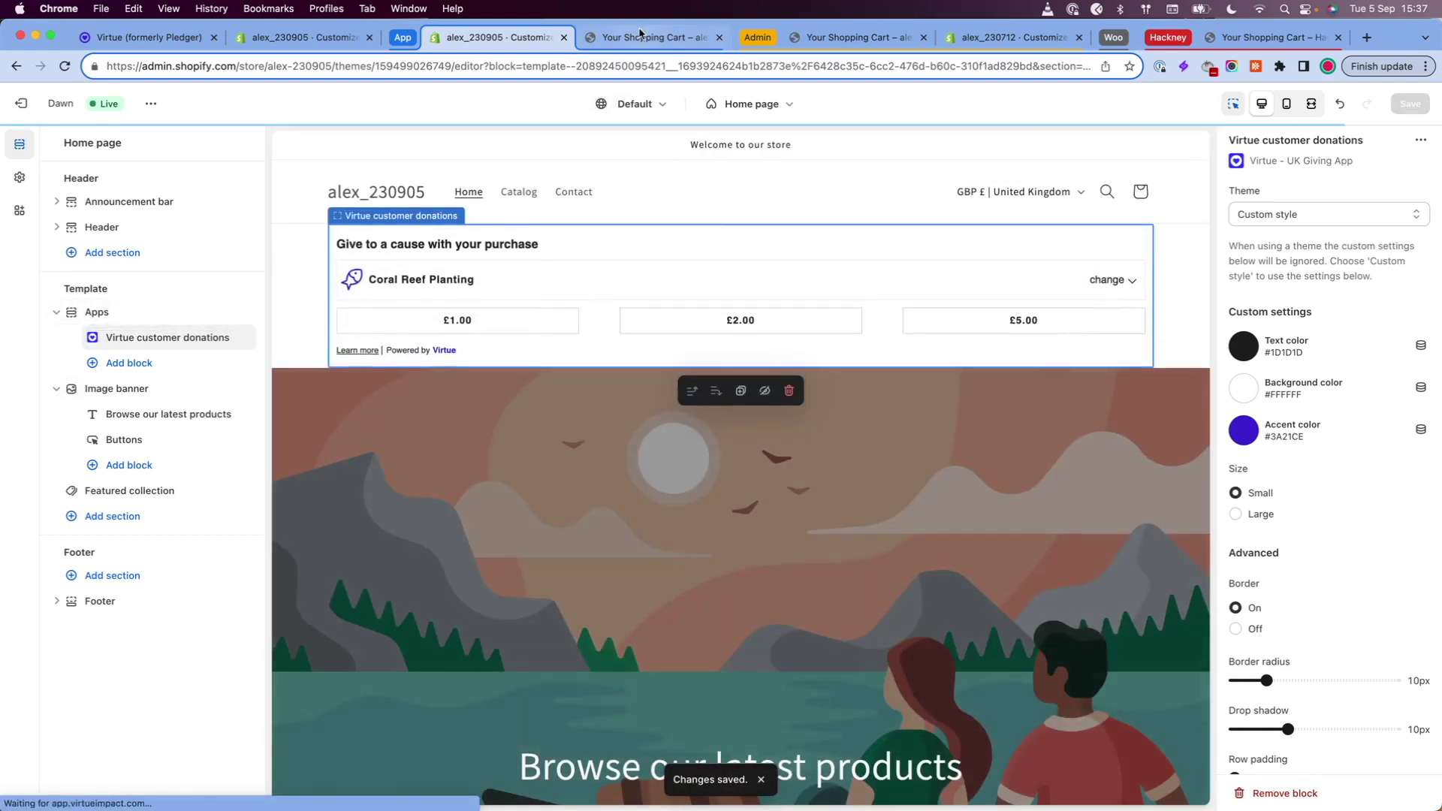
left_click(639, 33)
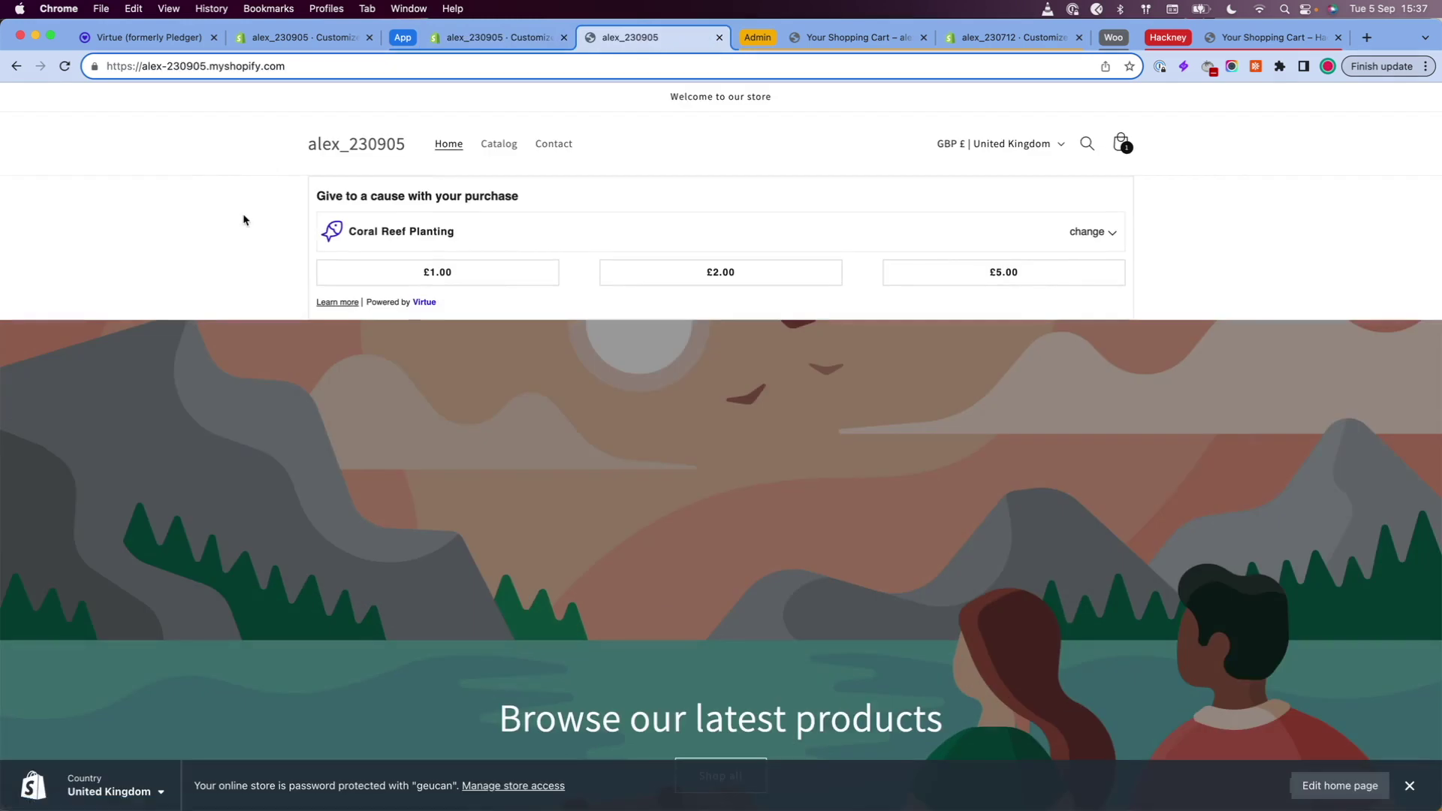
- Keep Coral Reef Planting as the cause in the home page widget and donate £5.00
left_click(1097, 233)
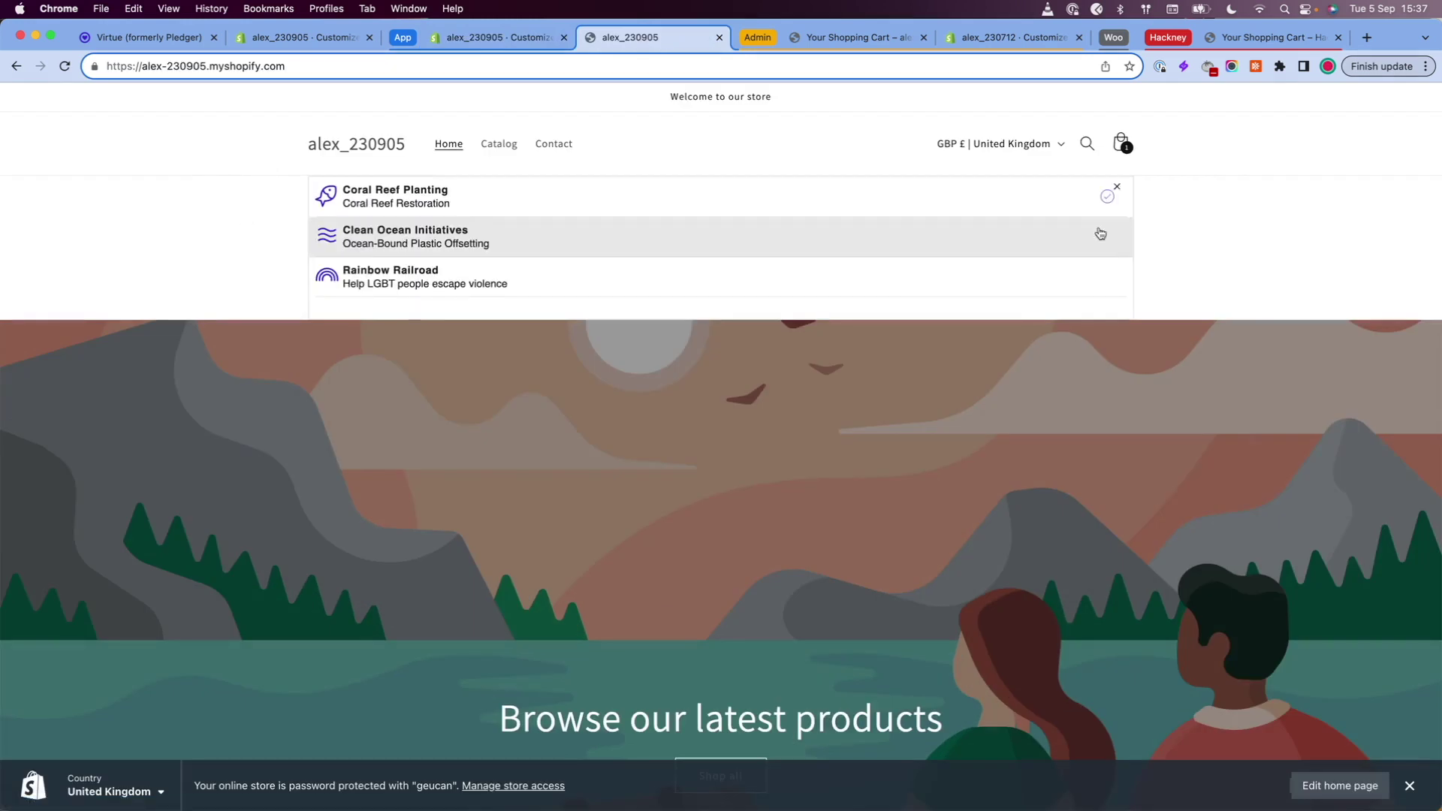
left_click(1014, 202)
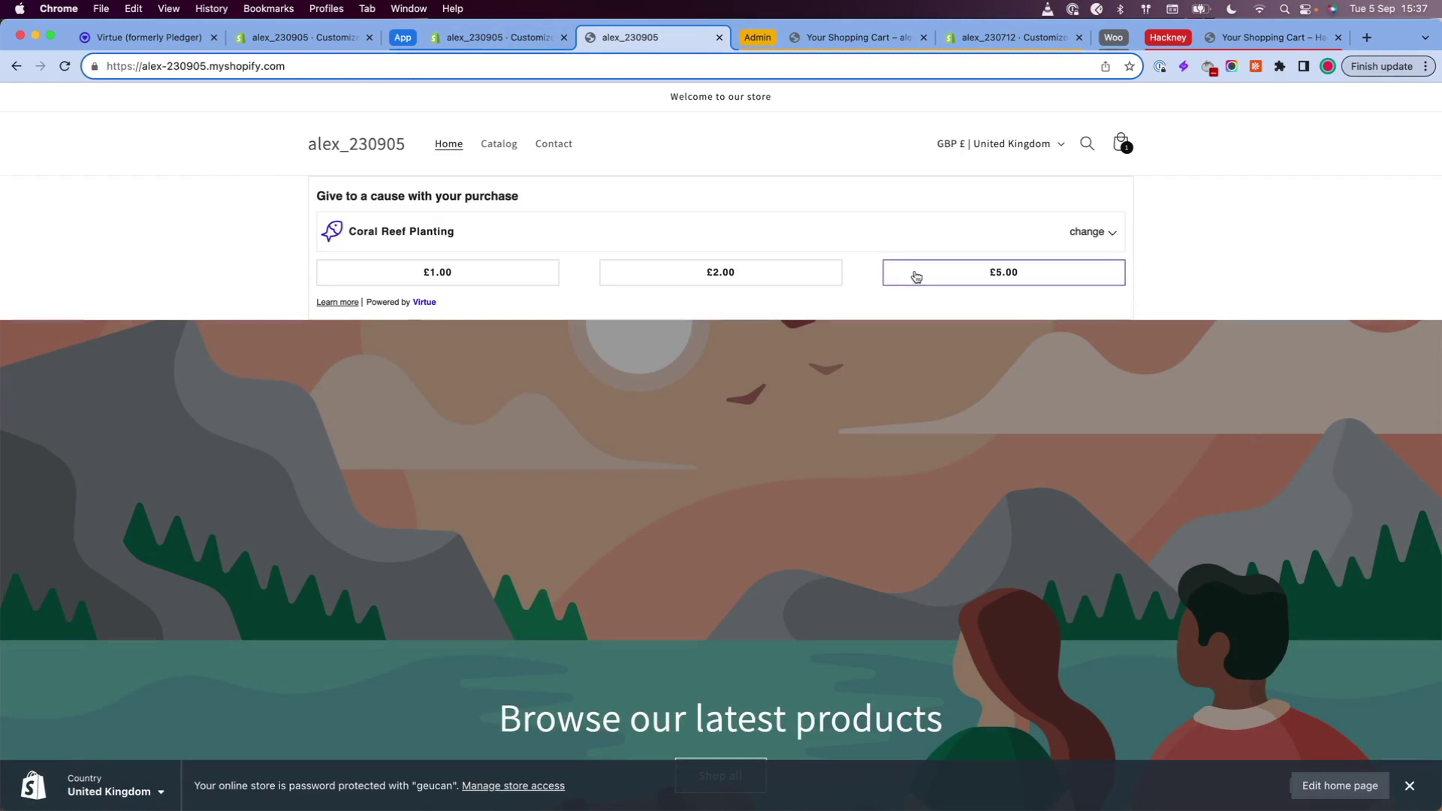
left_click(917, 276)
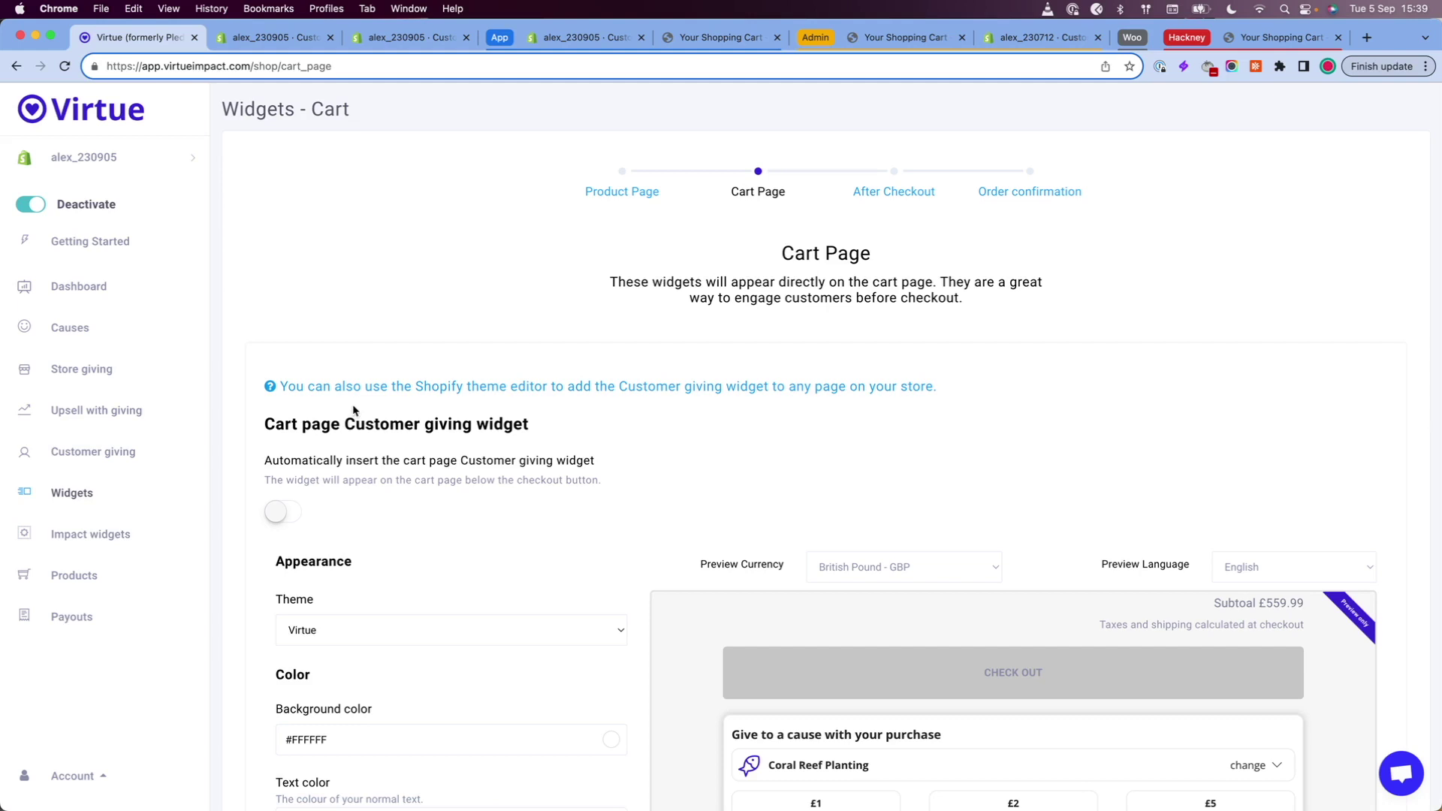
- Add the donations block to the cart template in the theme editor, save, and view the live cart
left_click(412, 387)
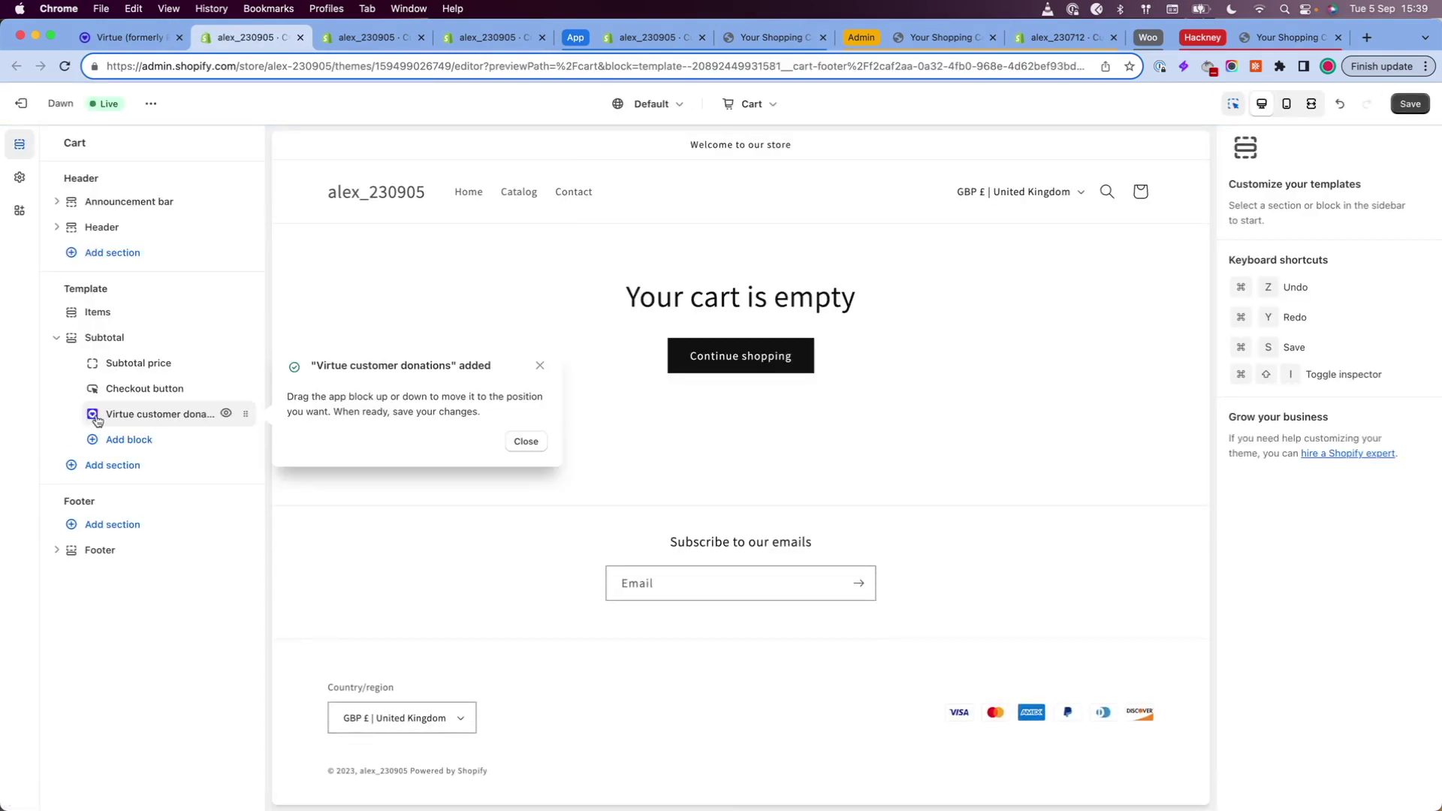
left_click(540, 366)
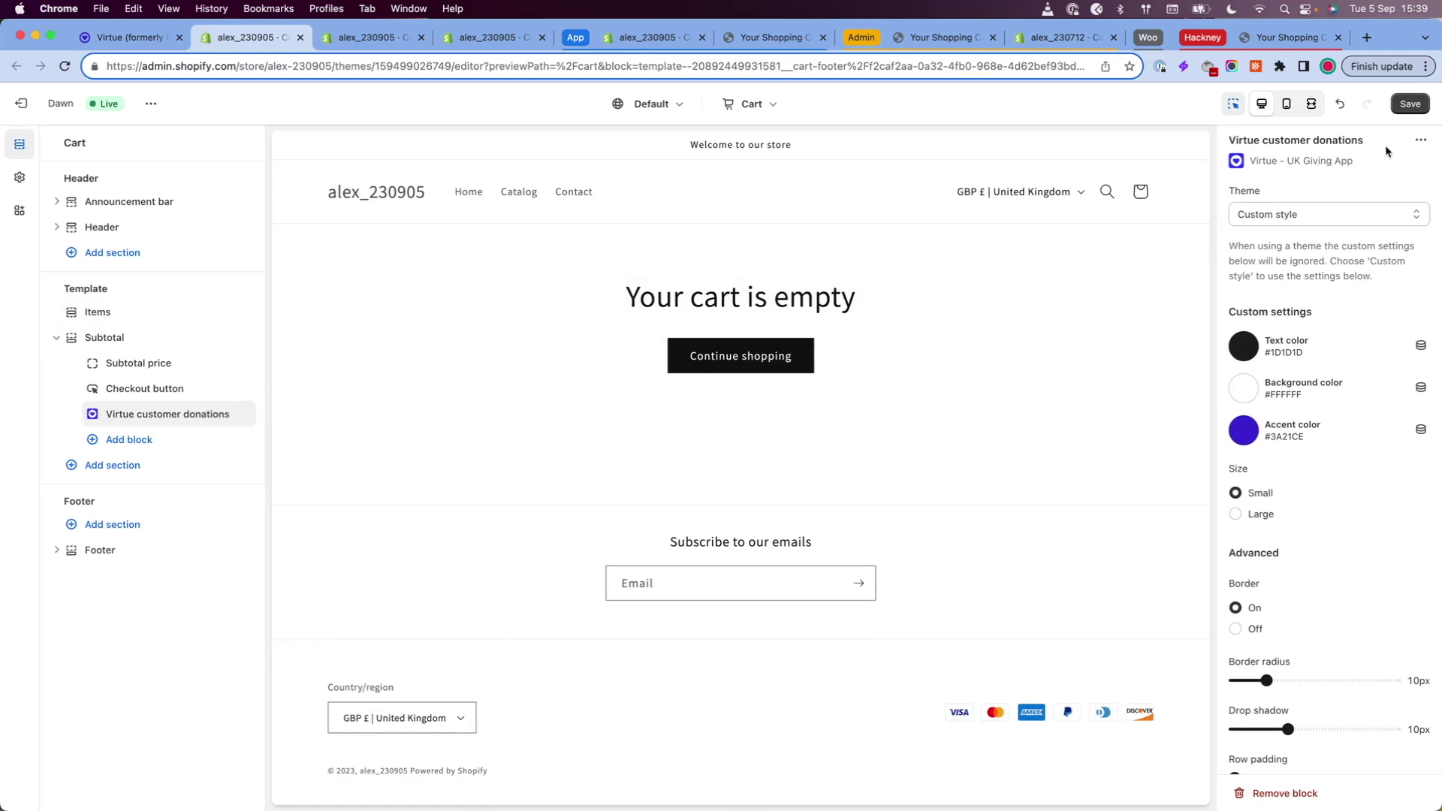
left_click(1409, 104)
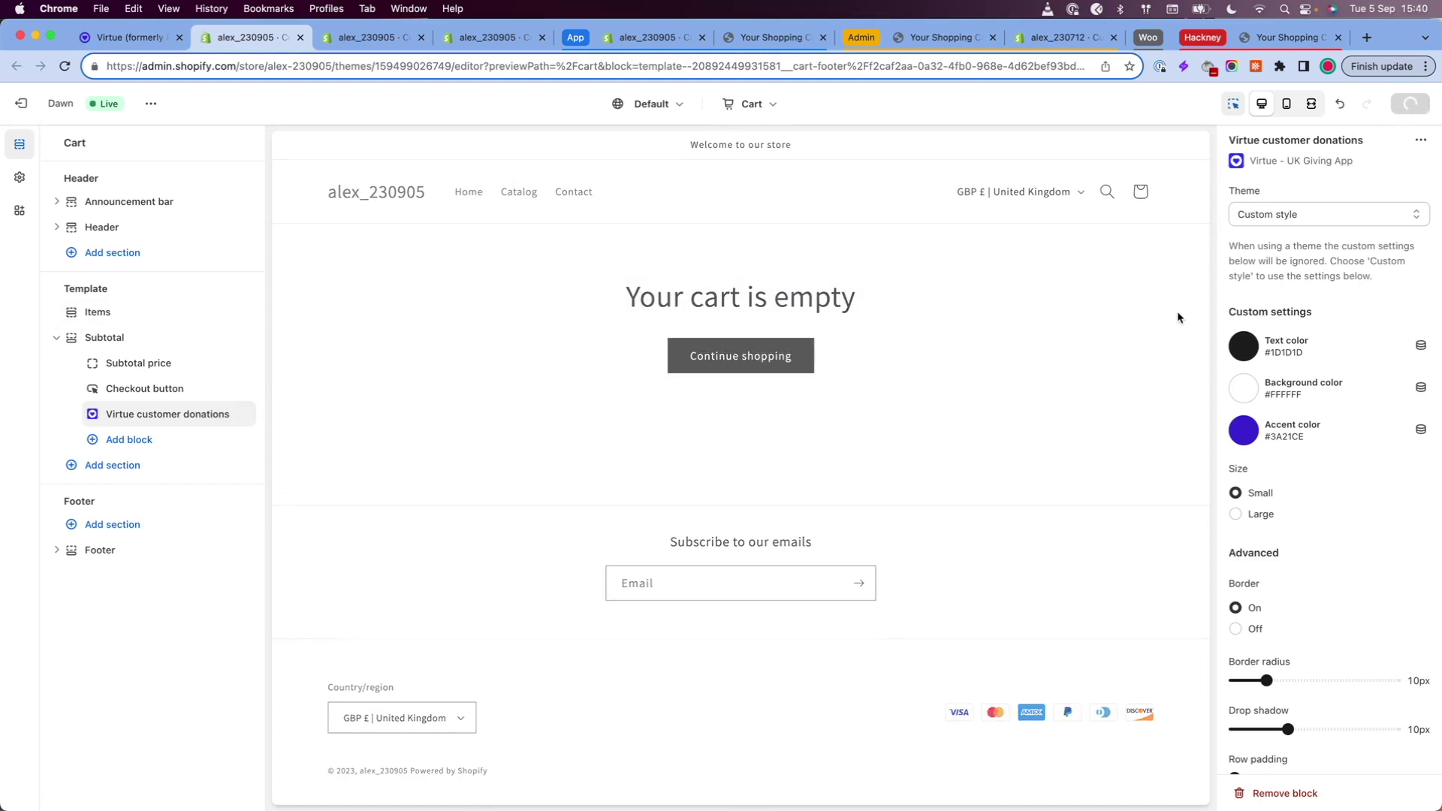
left_click(773, 37)
scroll(764, 403, "down", 3)
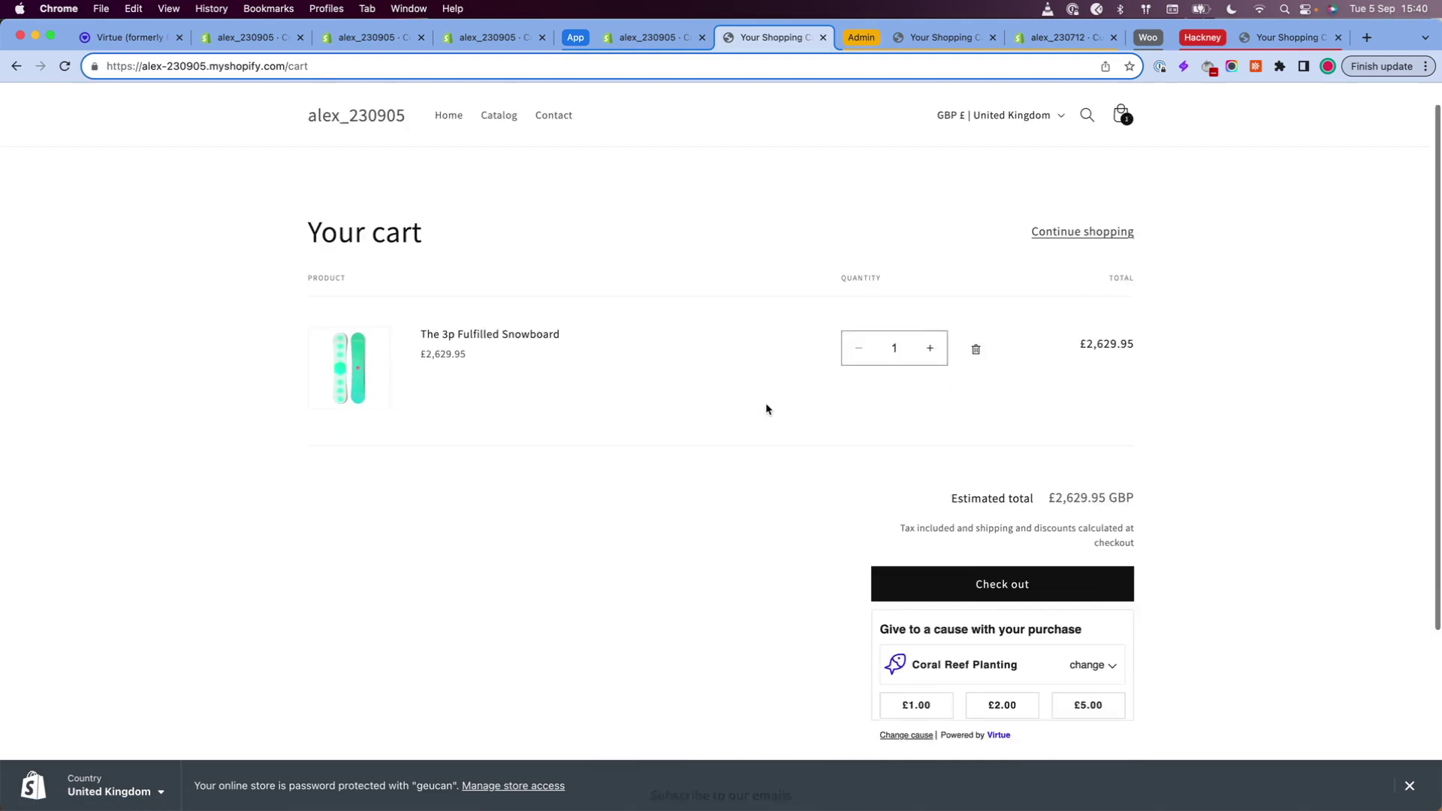